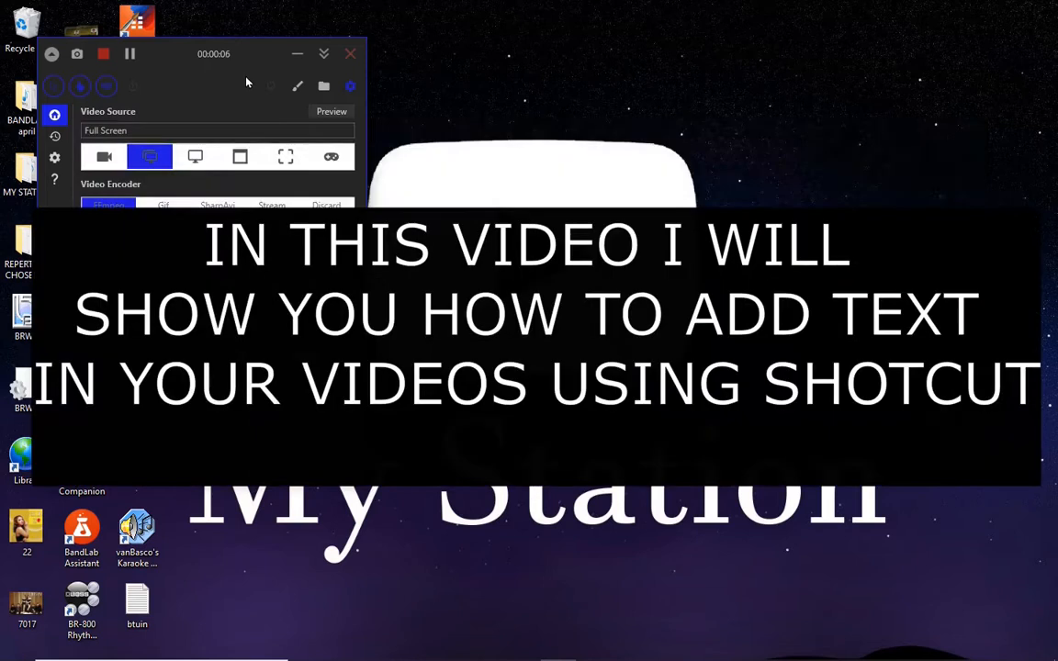
Launch Shotcut and start a new project named "how to add text in shotcut".
{"action": "left_click", "coordinate": [294, 56]}
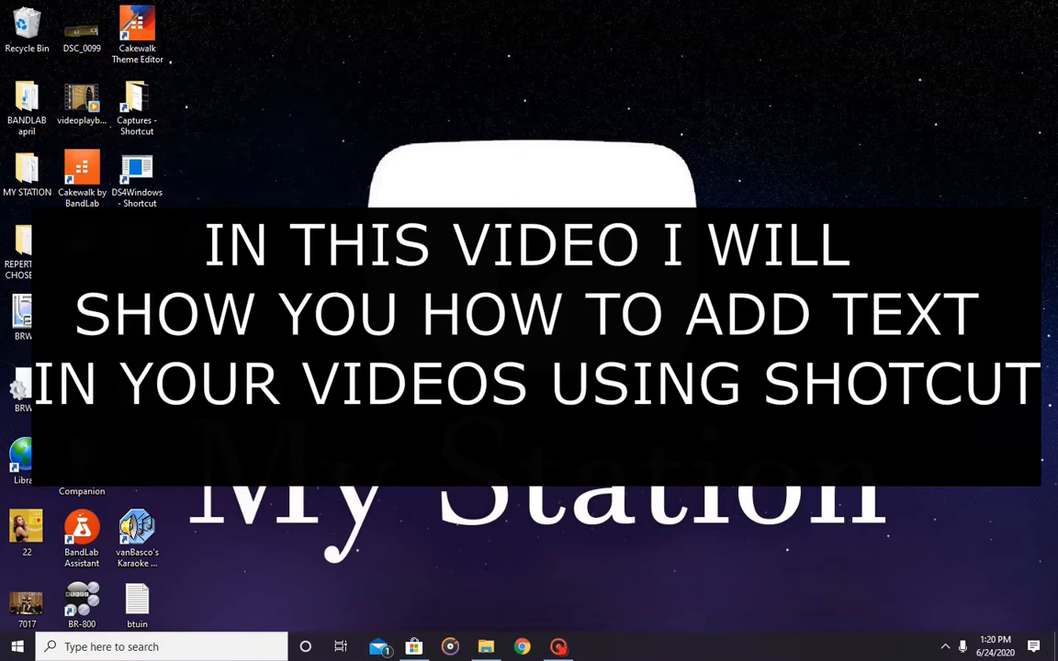
{"action": "double_click", "coordinate": [146, 456]}
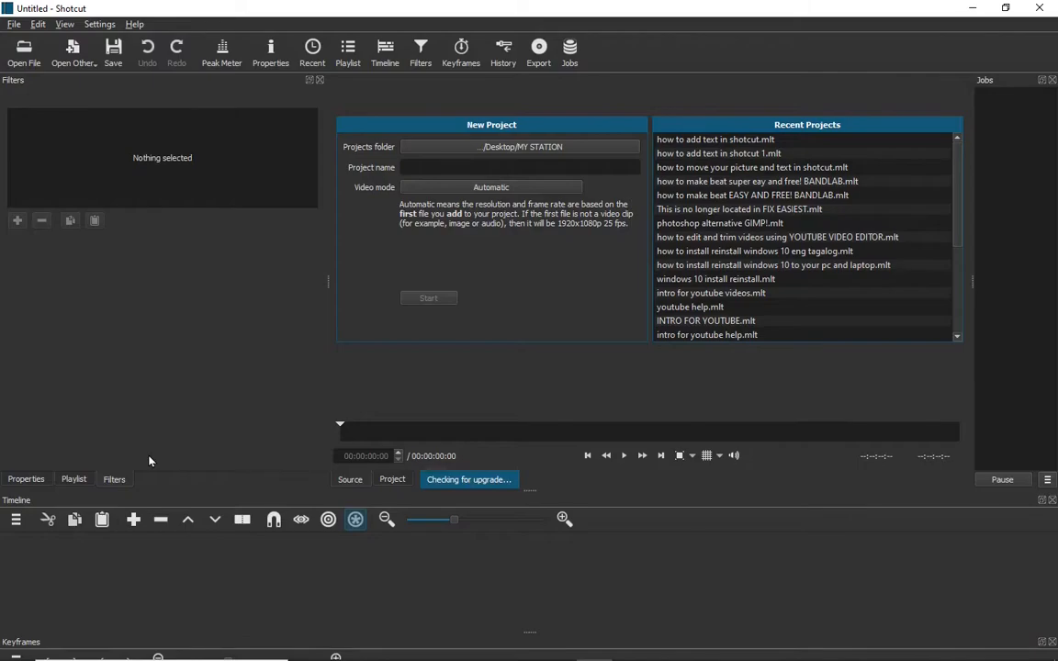
{"action": "left_click", "coordinate": [415, 165]}
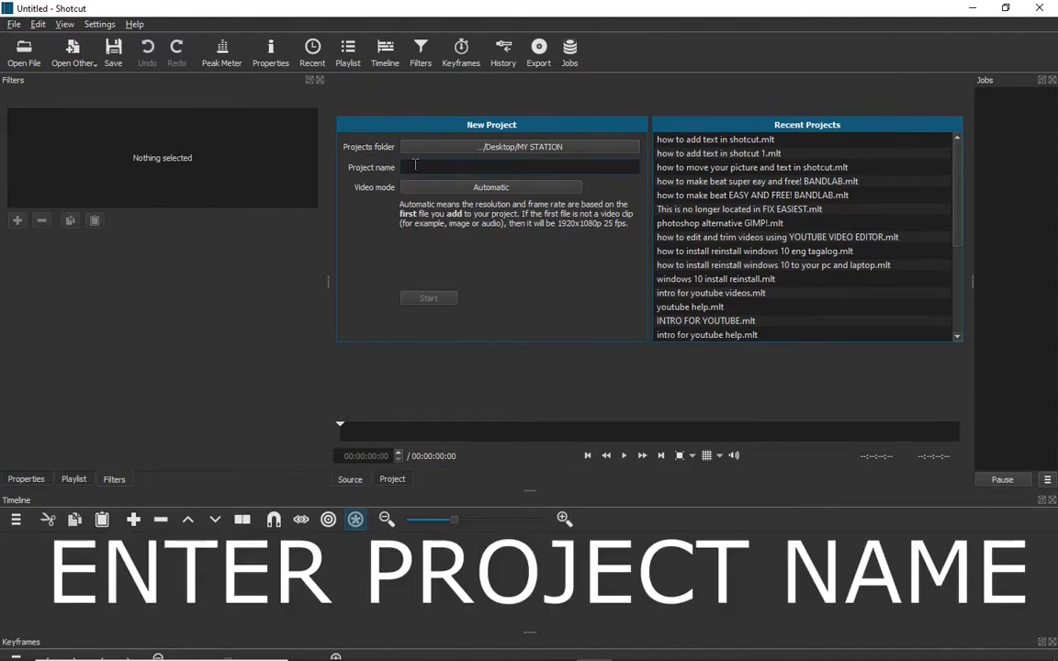
{"action": "type", "text": "how to add "}
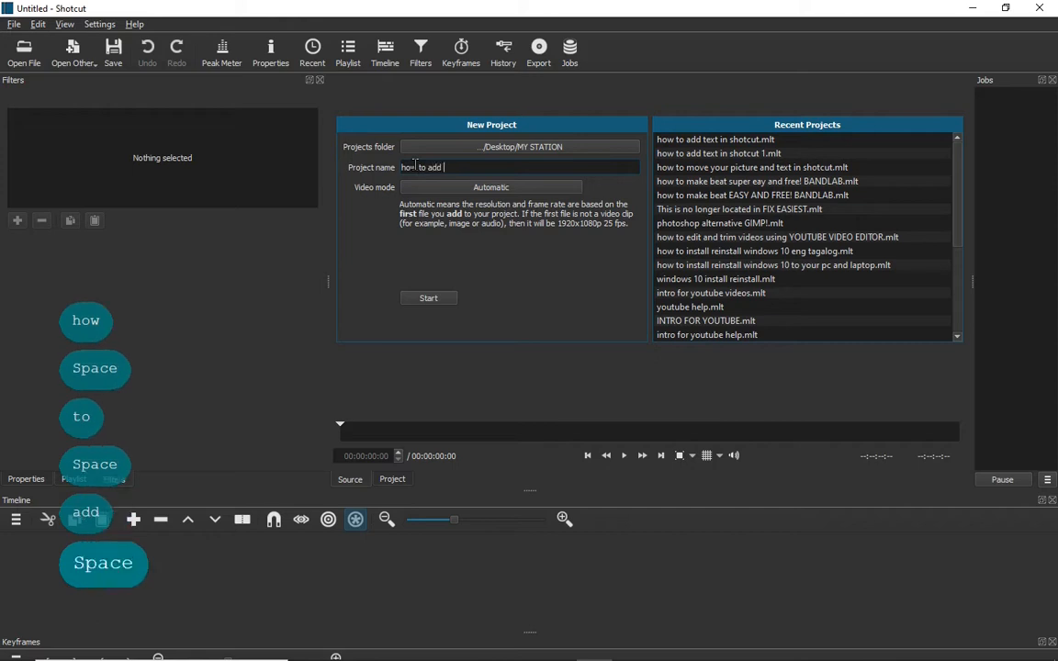
{"action": "type", "text": "text in sh"}
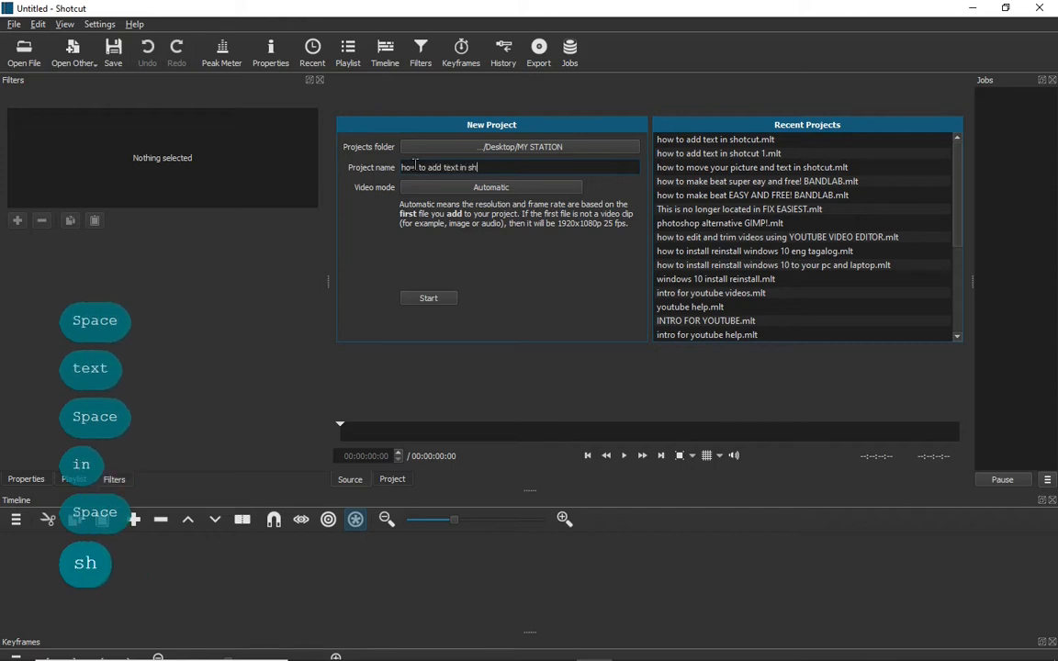
{"action": "type", "text": "otcut"}
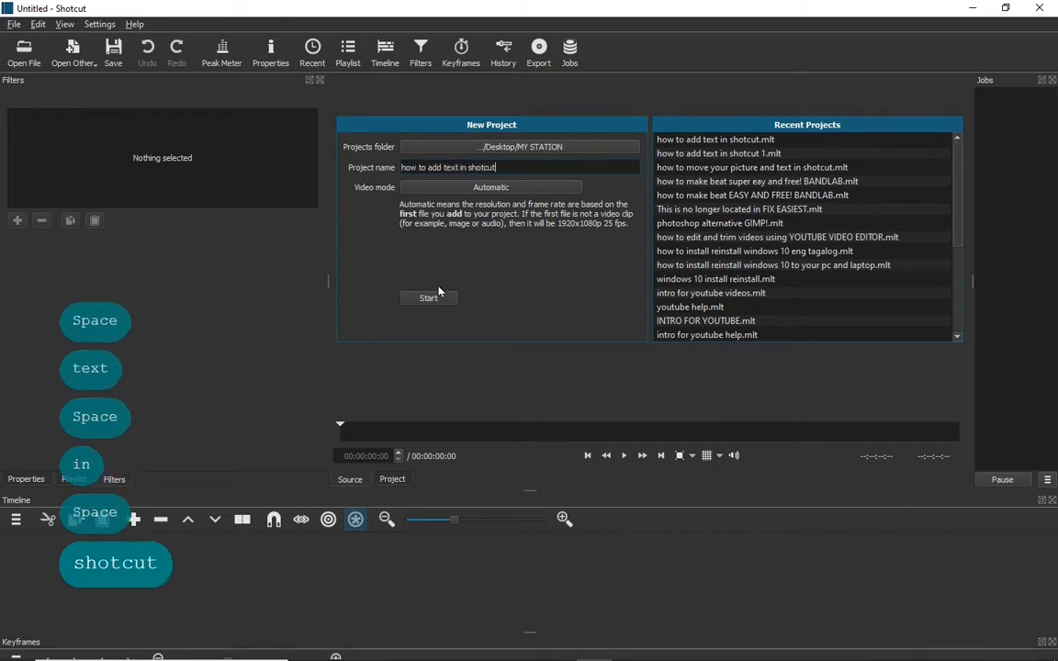
{"action": "left_click", "coordinate": [428, 298]}
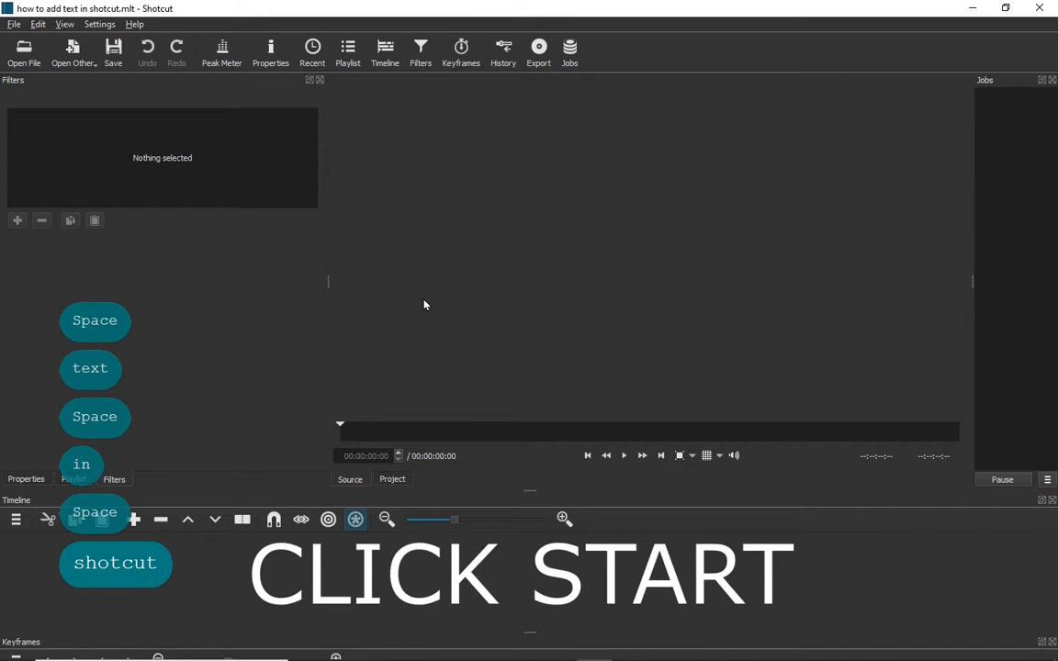
Open the FREE video from the RESOURCES folder and pause its playback.
{"action": "left_click", "coordinate": [24, 55]}
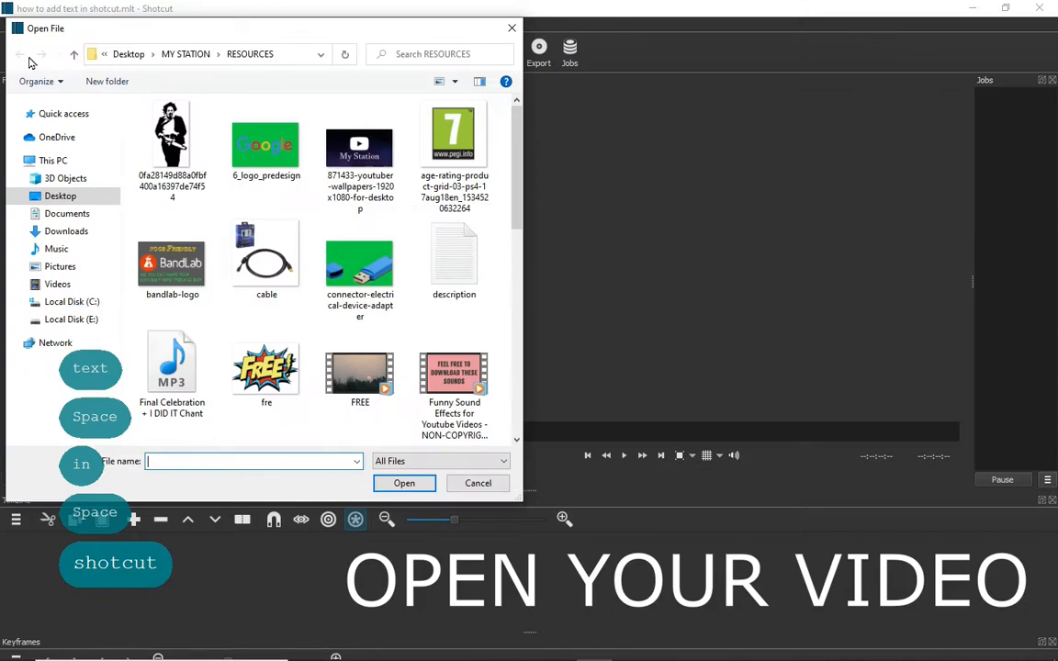
{"action": "left_click", "coordinate": [363, 374]}
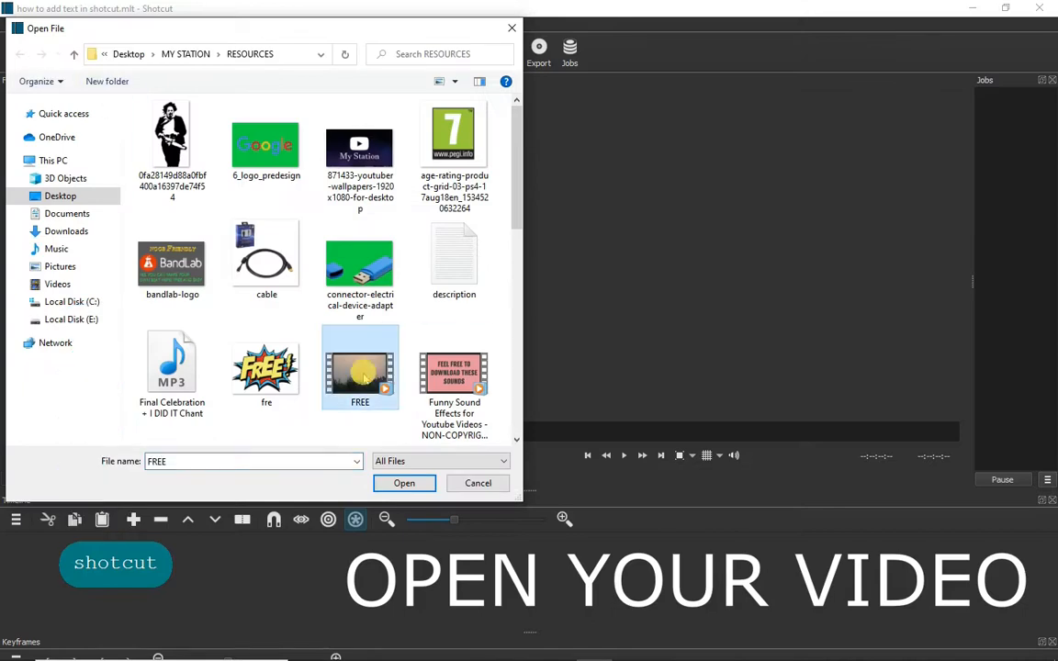
{"action": "left_click", "coordinate": [403, 484]}
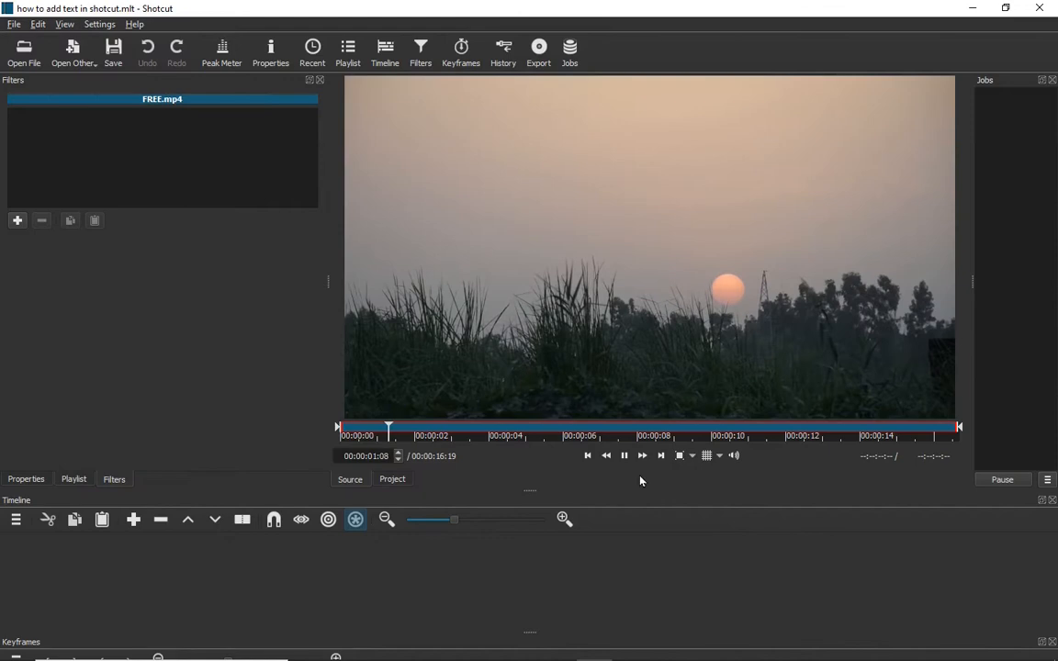
{"action": "left_click", "coordinate": [624, 456]}
Add a video track to the timeline and place the opened FREE clip on it.
{"action": "left_click", "coordinate": [16, 519]}
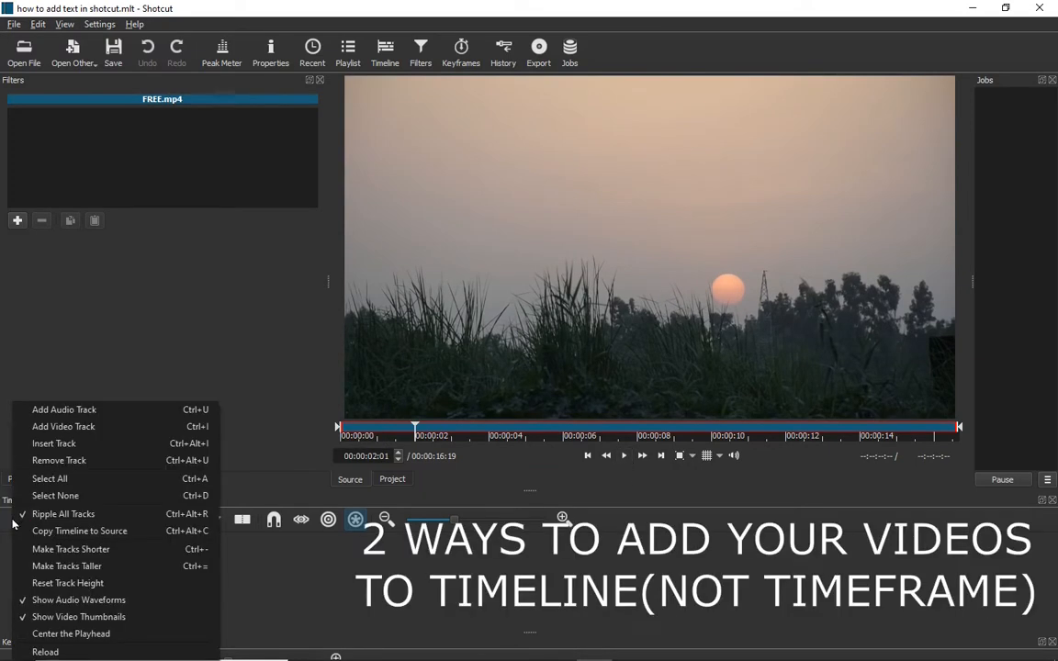
{"action": "left_click", "coordinate": [53, 426]}
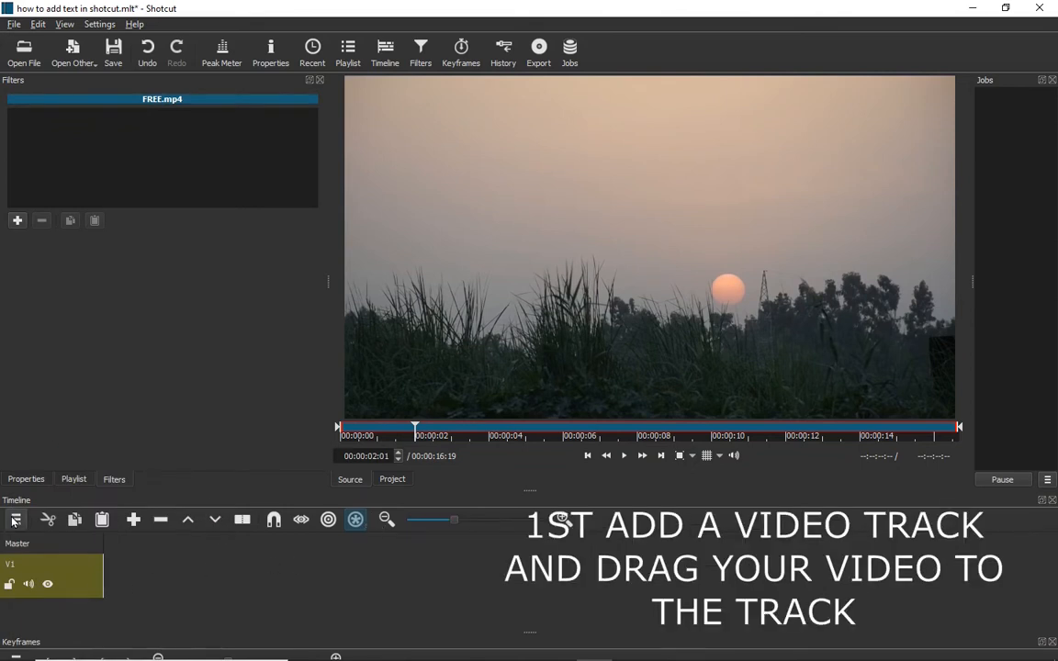
{"action": "mouse_move", "coordinate": [431, 285]}
{"action": "left_mouse_down"}
{"action": "mouse_move", "coordinate": [293, 470]}
{"action": "mouse_move", "coordinate": [147, 592]}
{"action": "mouse_move", "coordinate": [101, 580]}
{"action": "mouse_move", "coordinate": [293, 590]}
{"action": "mouse_move", "coordinate": [302, 575]}
{"action": "left_mouse_up"}
{"action": "left_click", "coordinate": [285, 579]}
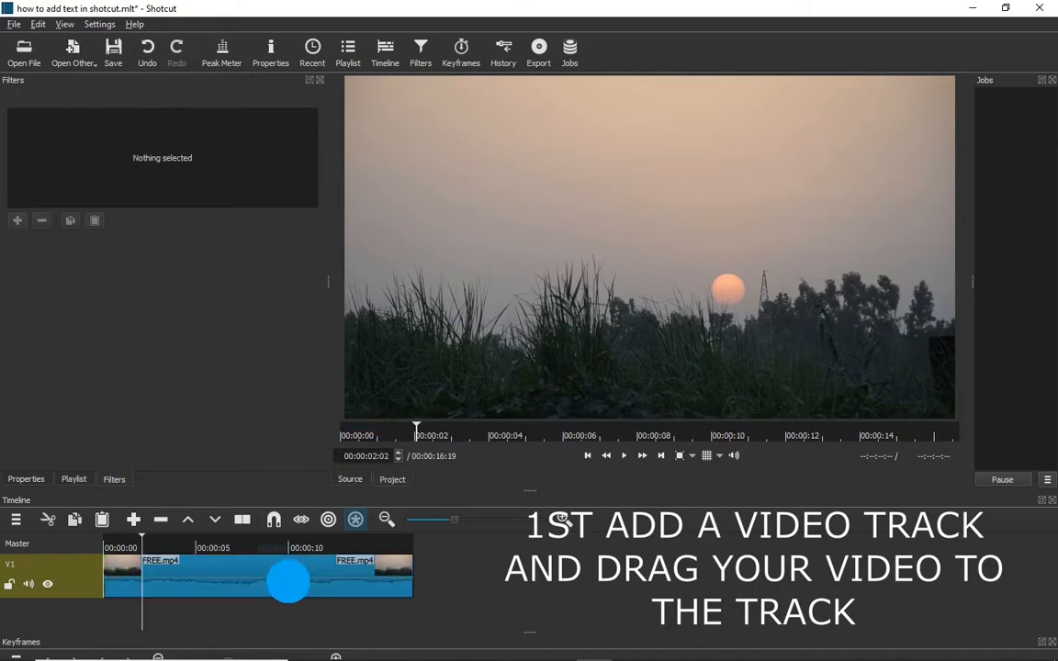
Undo the clip placement and the added video track, leaving the timeline empty.
{"action": "right_click", "coordinate": [292, 578]}
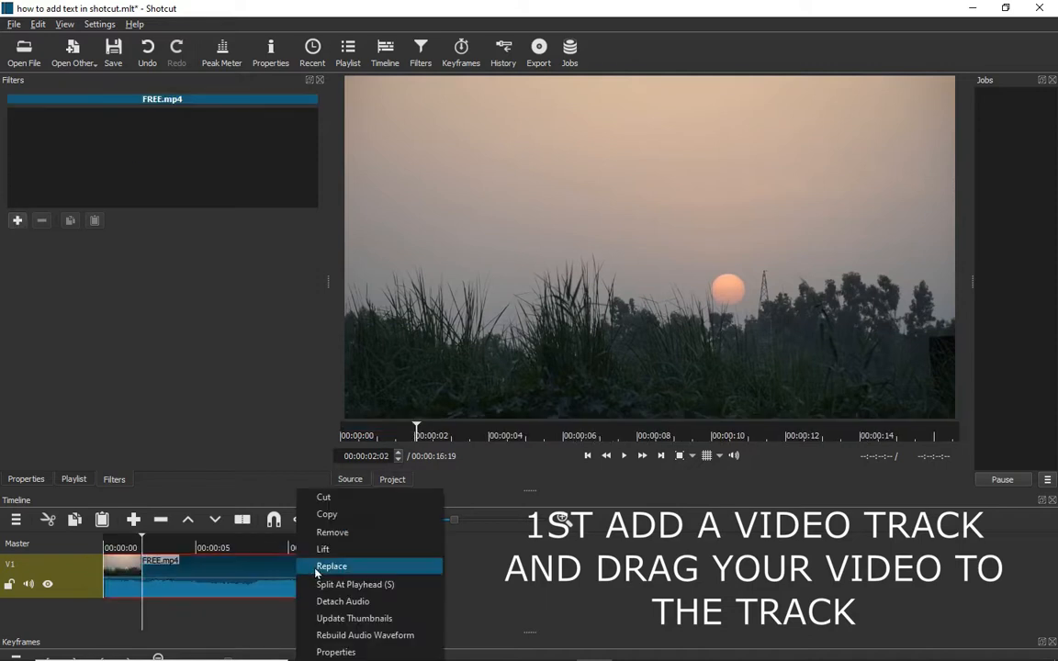
{"action": "left_click", "coordinate": [147, 46]}
{"action": "left_click", "coordinate": [147, 46]}
{"action": "left_click", "coordinate": [147, 44]}
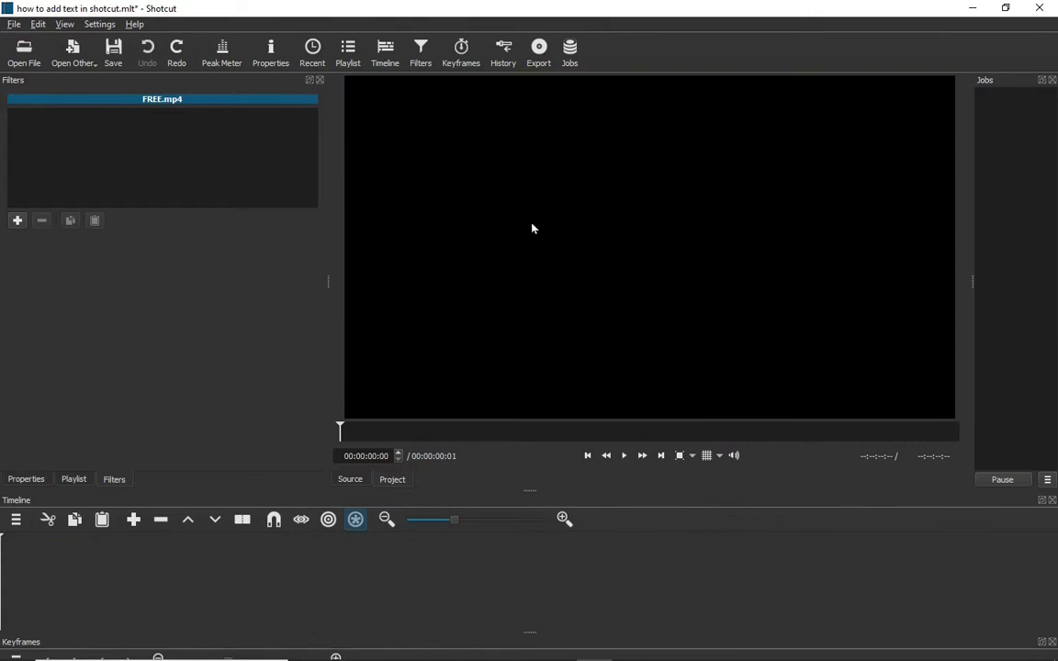
Open the FREE video again, pause it and place it directly on the empty timeline.
{"action": "left_click", "coordinate": [23, 51]}
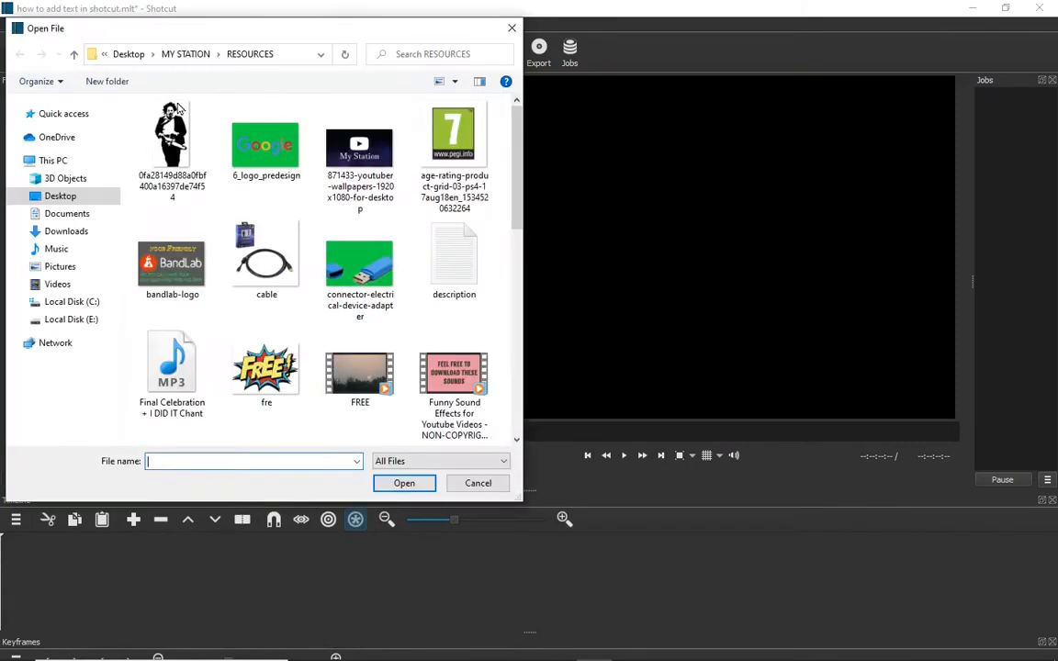
{"action": "left_click", "coordinate": [359, 365]}
{"action": "left_click", "coordinate": [398, 482]}
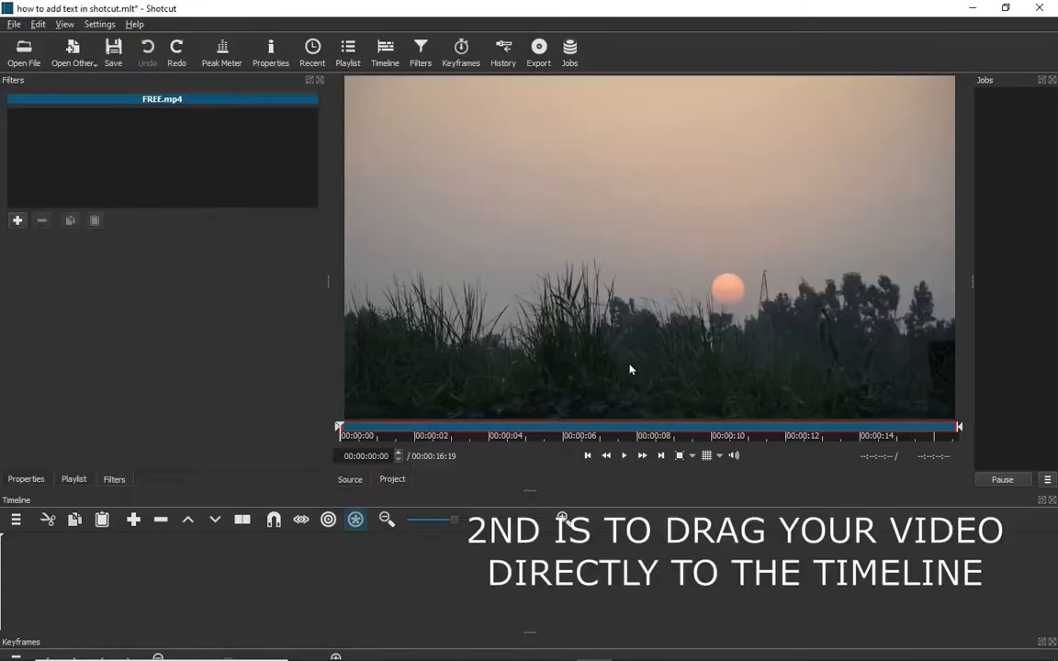
{"action": "left_click_drag", "start_coordinate": [551, 362], "coordinate": [572, 314]}
{"action": "left_click", "coordinate": [623, 454]}
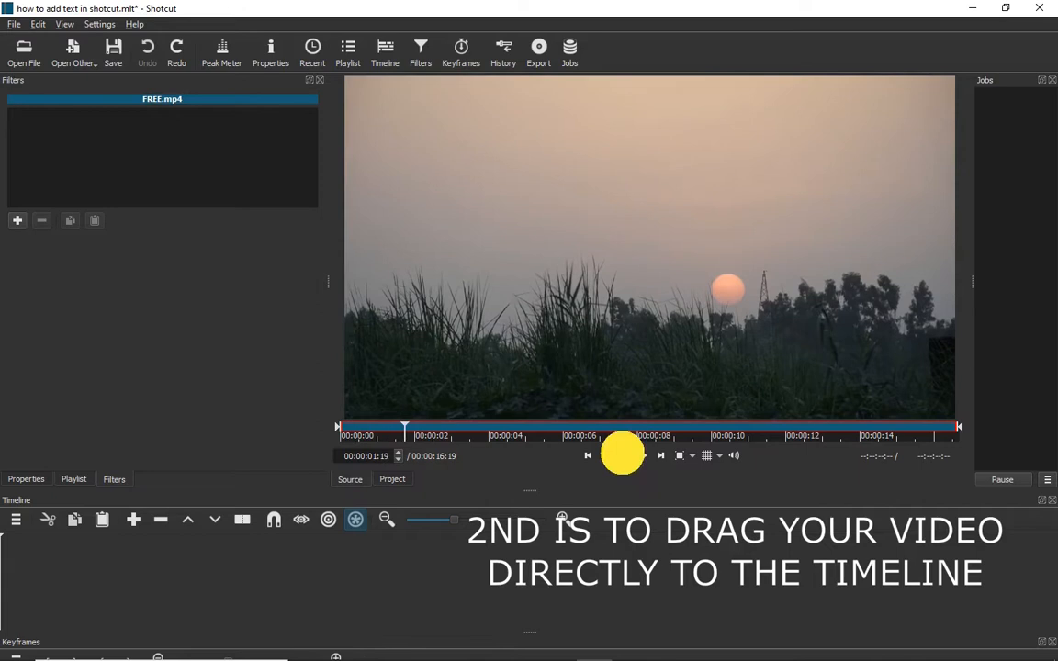
{"action": "left_click_drag", "start_coordinate": [692, 273], "coordinate": [149, 576]}
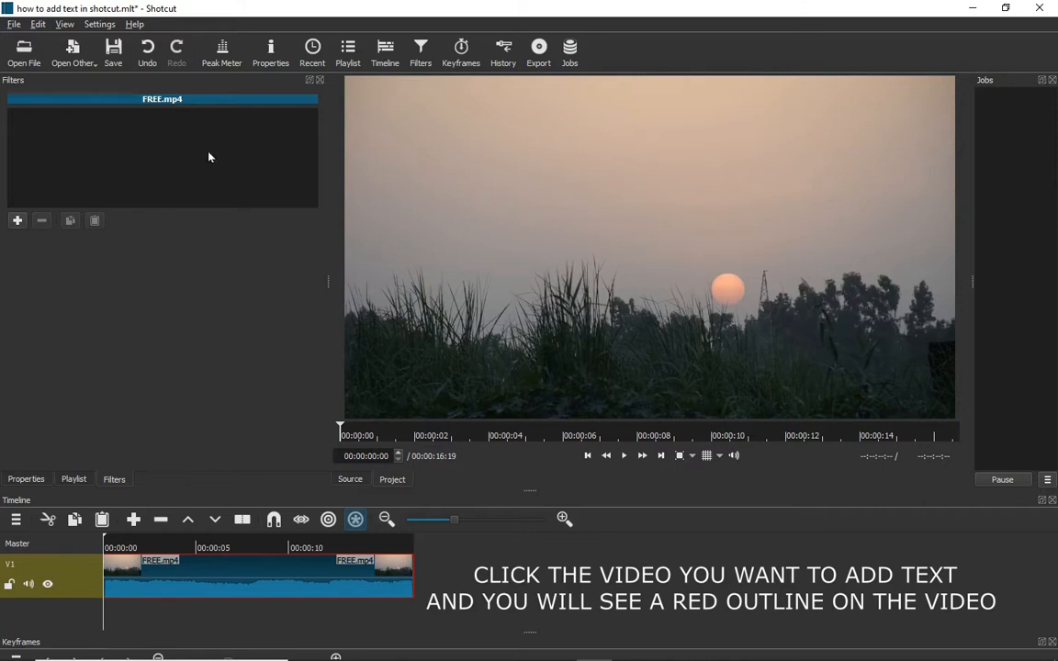
Search the filters for "text" and add the Text: Simple filter to the FREE clip.
{"action": "left_click", "coordinate": [17, 222]}
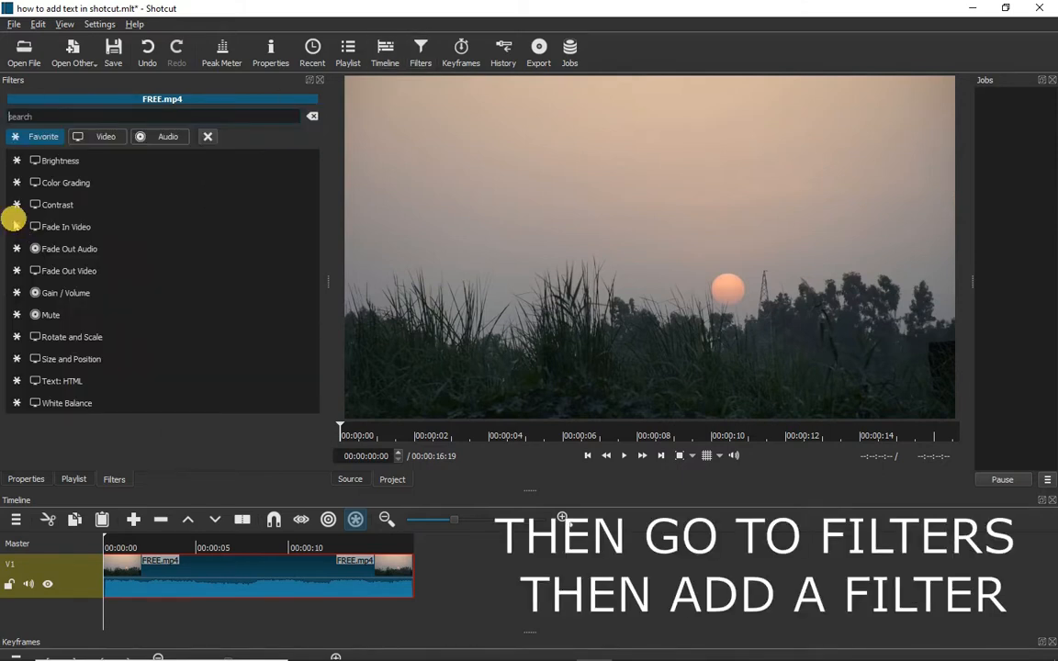
{"action": "left_click", "coordinate": [107, 137]}
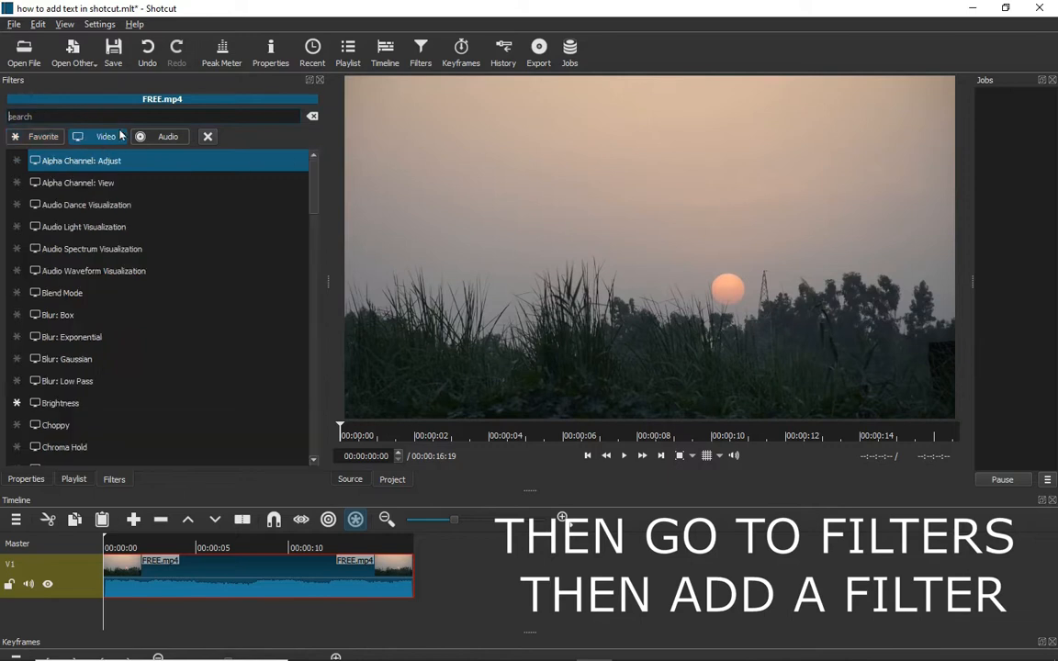
{"action": "left_click", "coordinate": [43, 136]}
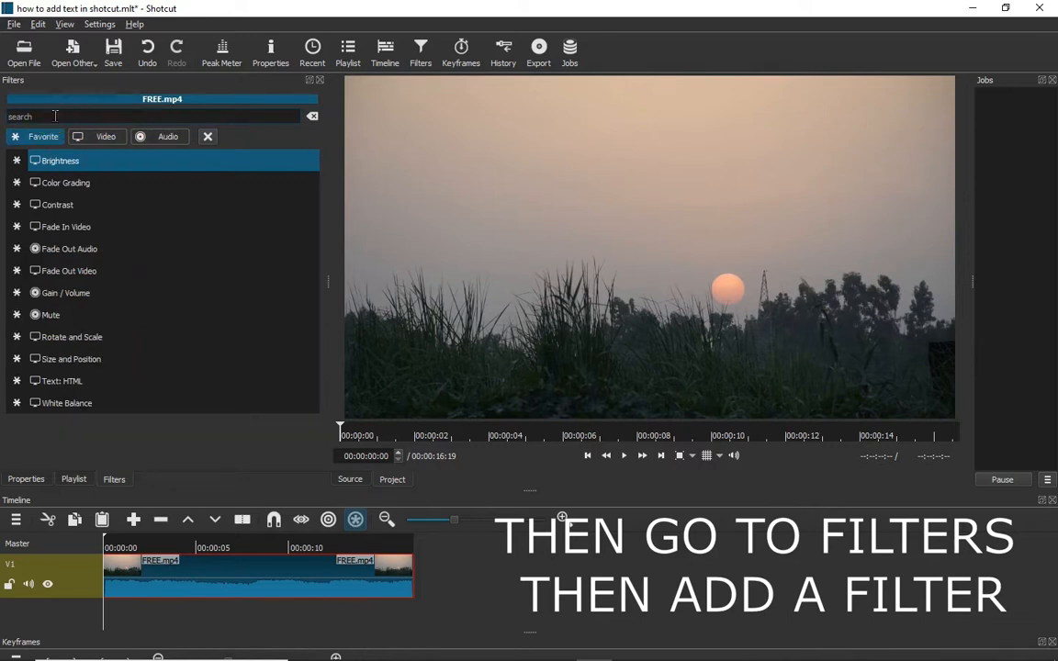
{"action": "left_click", "coordinate": [54, 116]}
{"action": "type", "text": "te"}
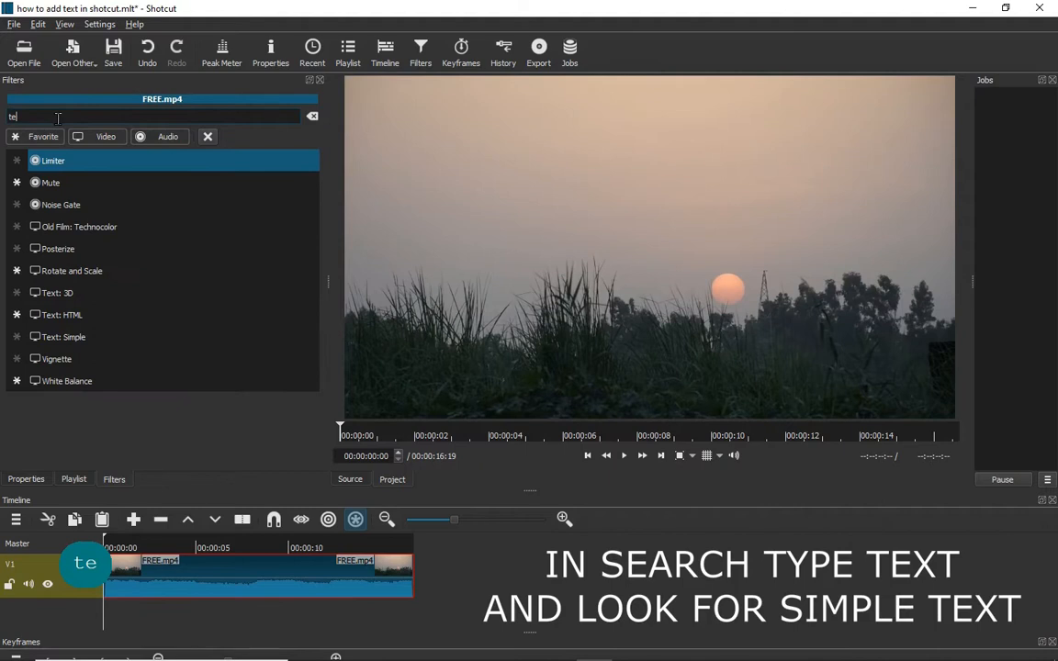
{"action": "type", "text": "xt"}
{"action": "left_click", "coordinate": [66, 211]}
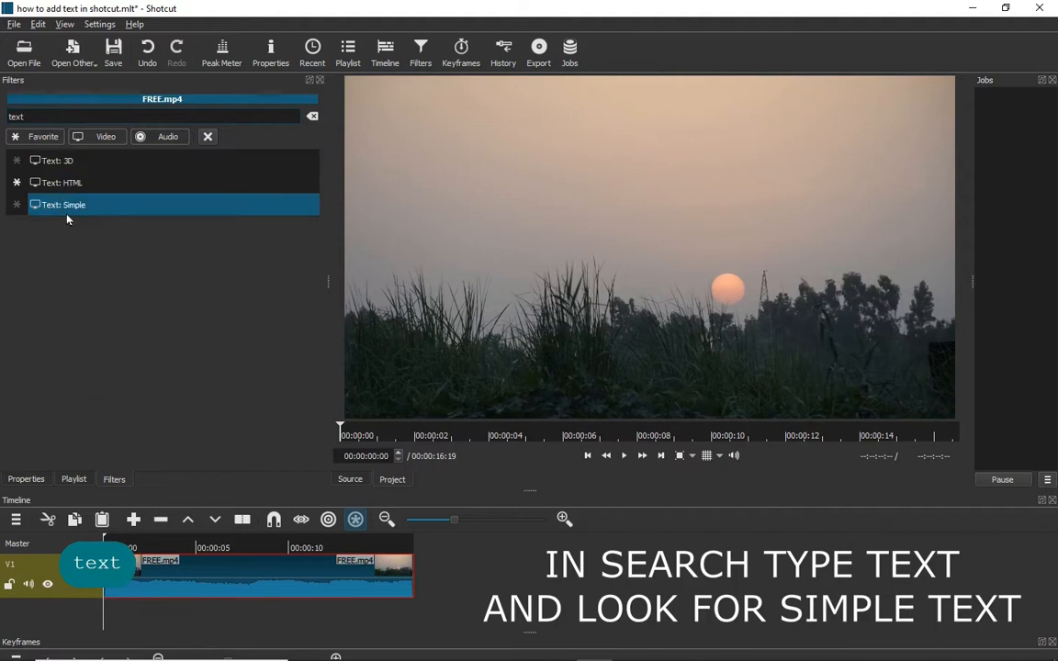
{"action": "left_click", "coordinate": [75, 203]}
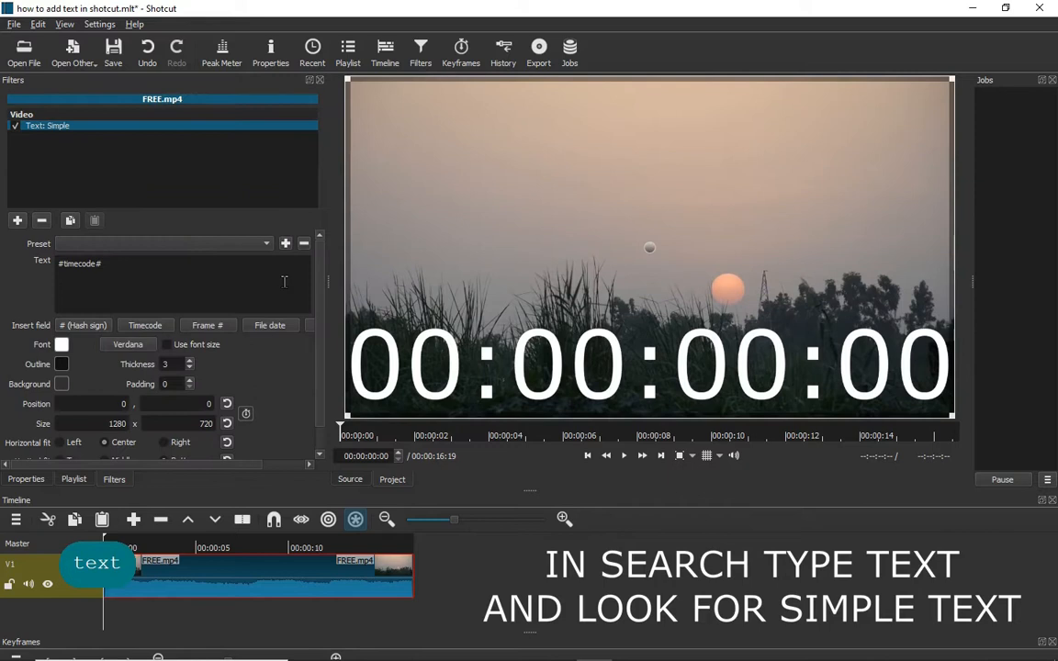
Replace the default timecode in the filter's text with "My Station".
{"action": "left_click_drag", "start_coordinate": [318, 321], "coordinate": [321, 286]}
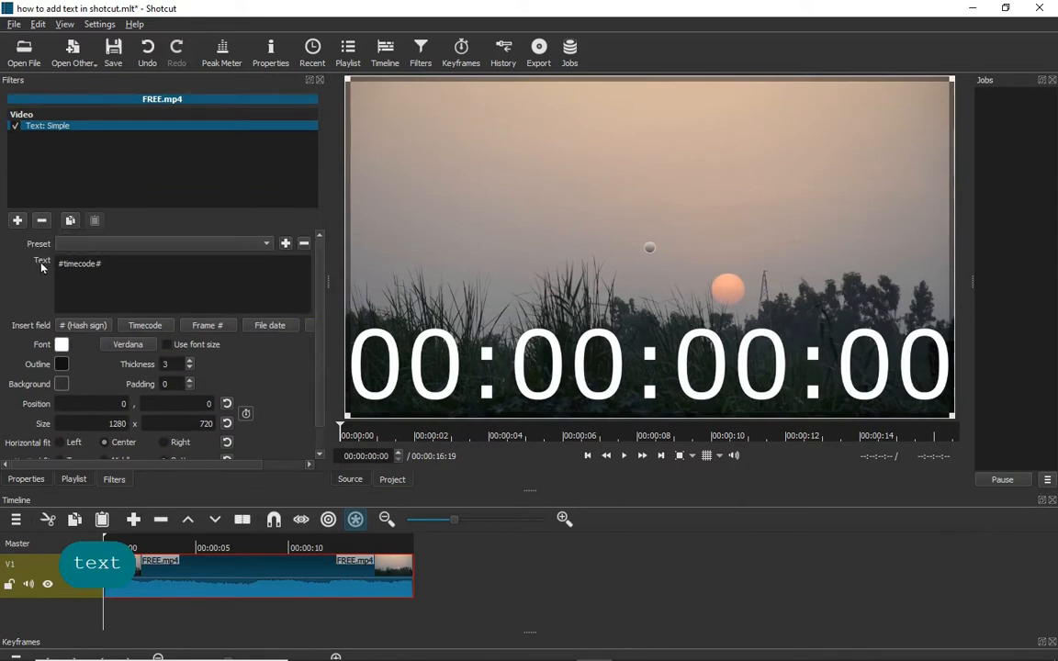
{"action": "triple_click", "coordinate": [119, 271]}
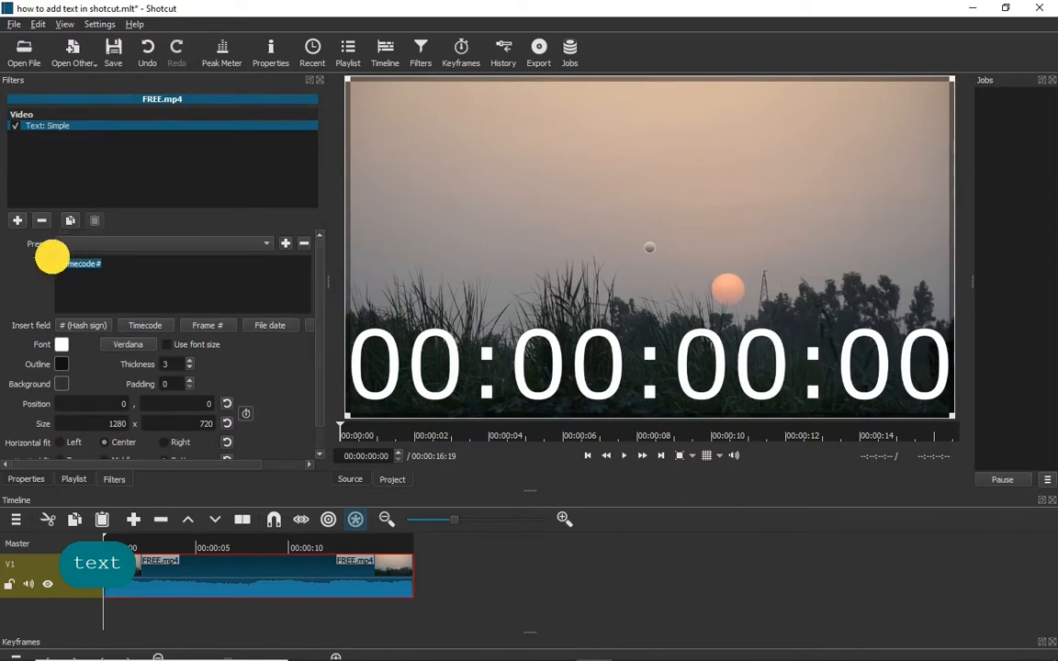
{"action": "key", "text": "BackSpace"}
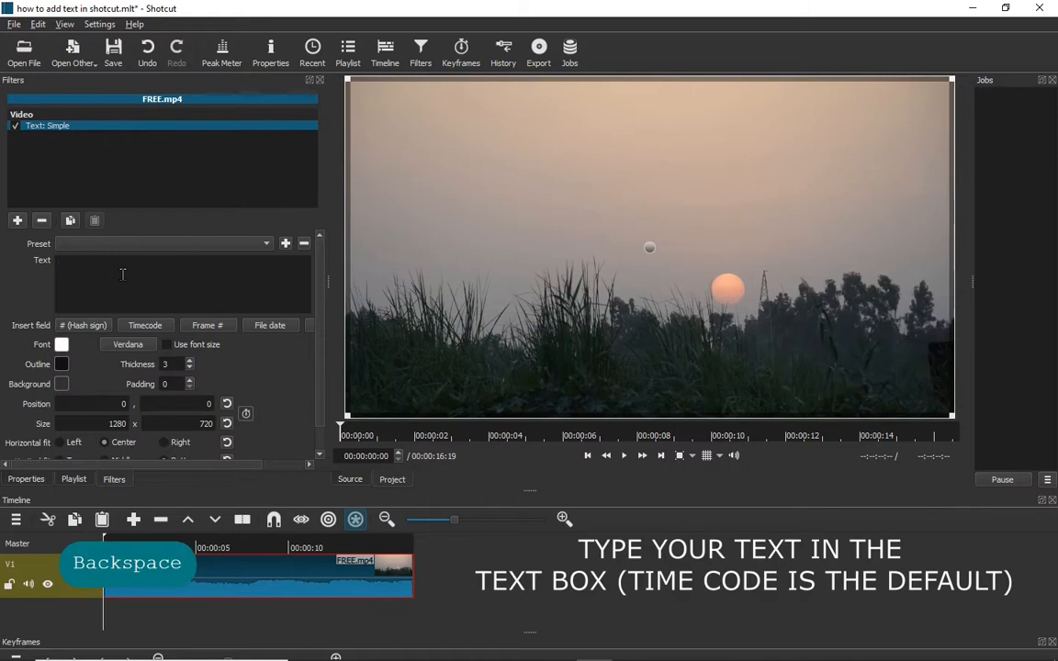
{"action": "type", "text": "M"}
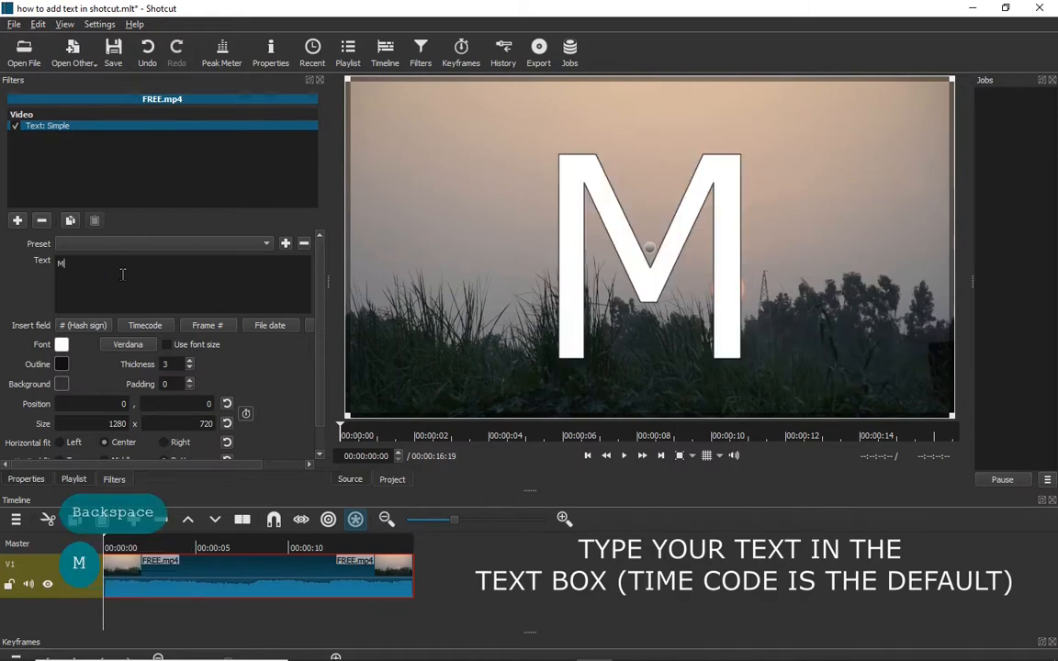
{"action": "type", "text": "y"}
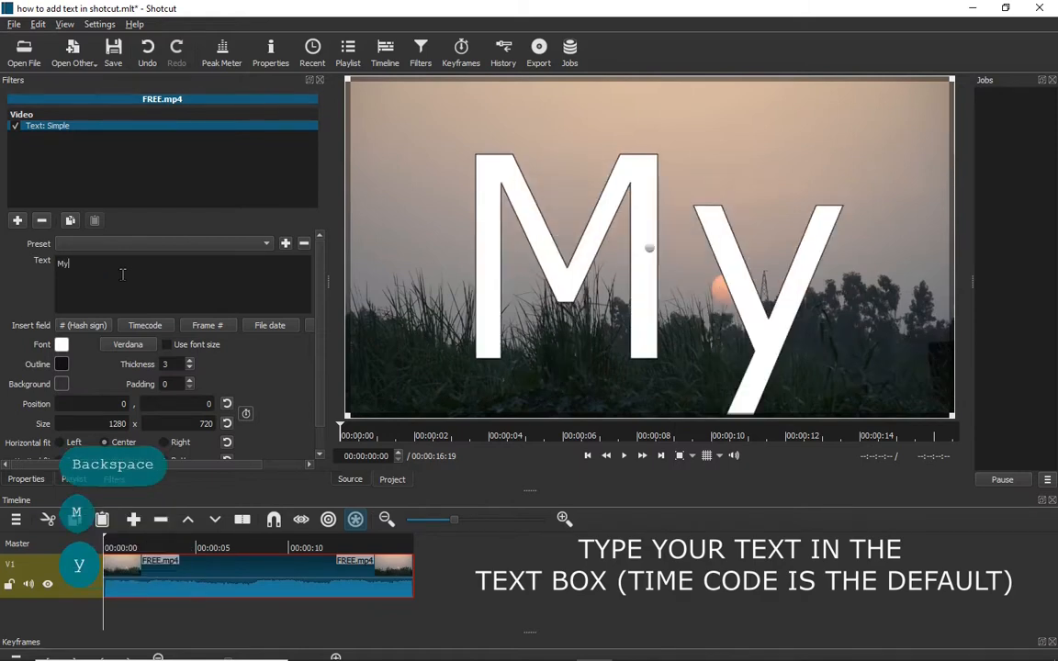
{"action": "type", "text": " Station"}
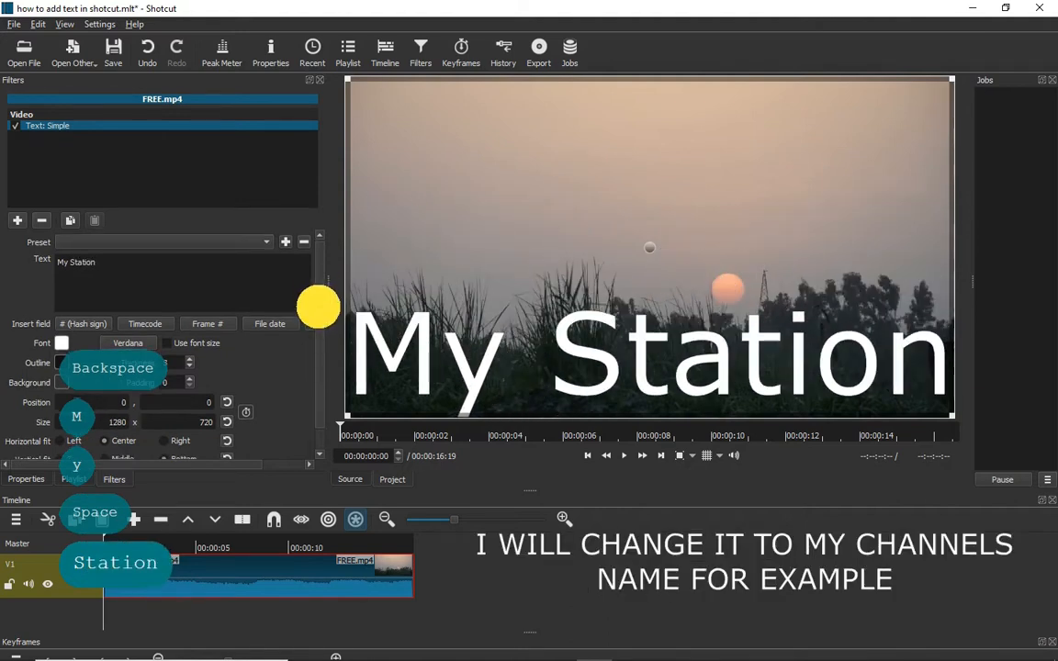
Set the text's font to Javanese Text, Regular, at size 270.
{"action": "scroll", "coordinate": [312, 312], "scroll_direction": "down", "scroll_amount": 1}
{"action": "scroll", "coordinate": [317, 295], "scroll_direction": "up", "scroll_amount": 1}
{"action": "scroll", "coordinate": [276, 312], "scroll_direction": "down", "scroll_amount": 1}
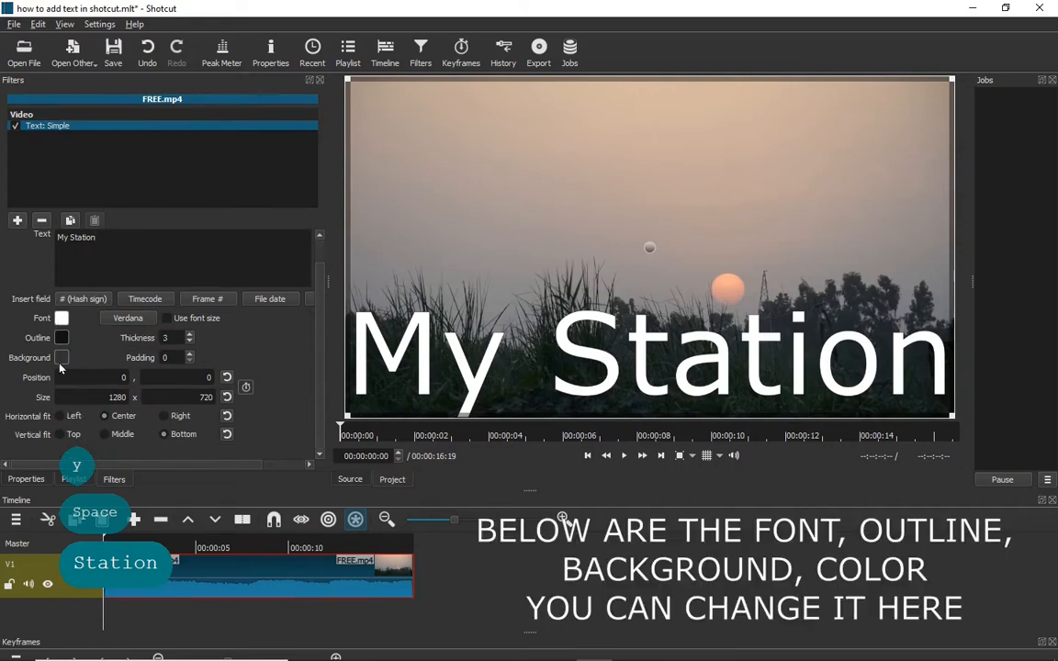
{"action": "left_click", "coordinate": [129, 318]}
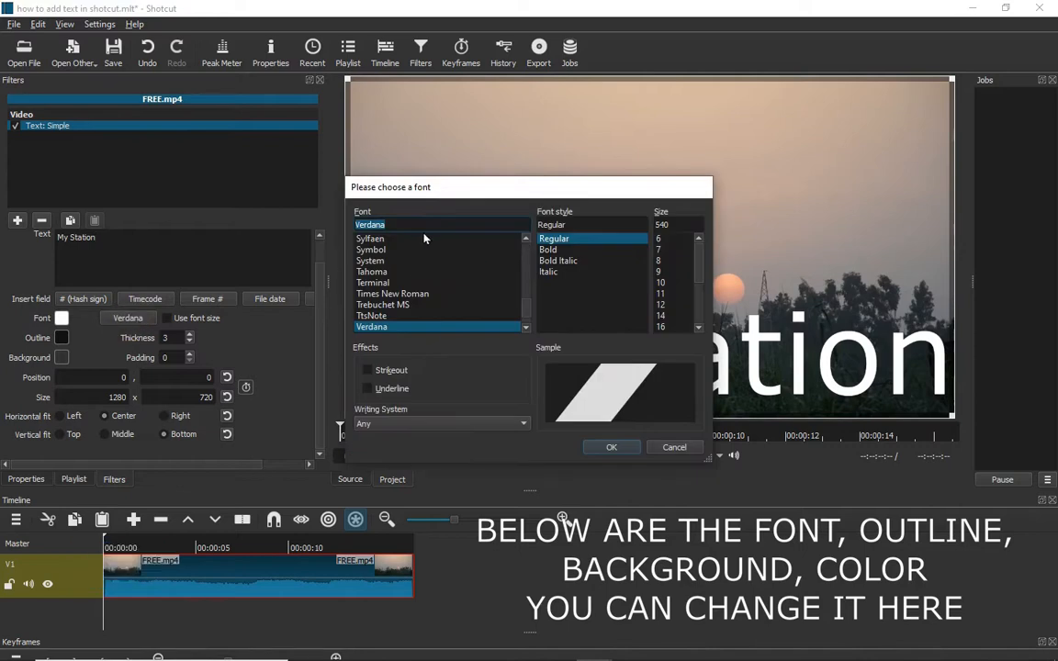
{"action": "key", "text": "j"}
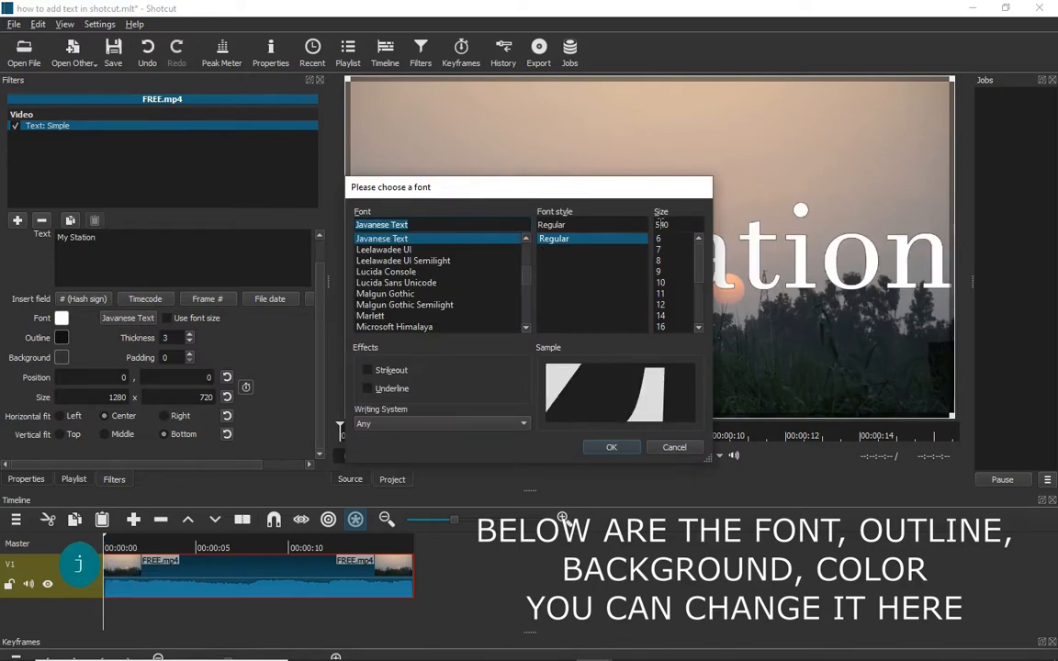
{"action": "left_click_drag", "start_coordinate": [673, 221], "coordinate": [626, 235]}
{"action": "type", "text": "270"}
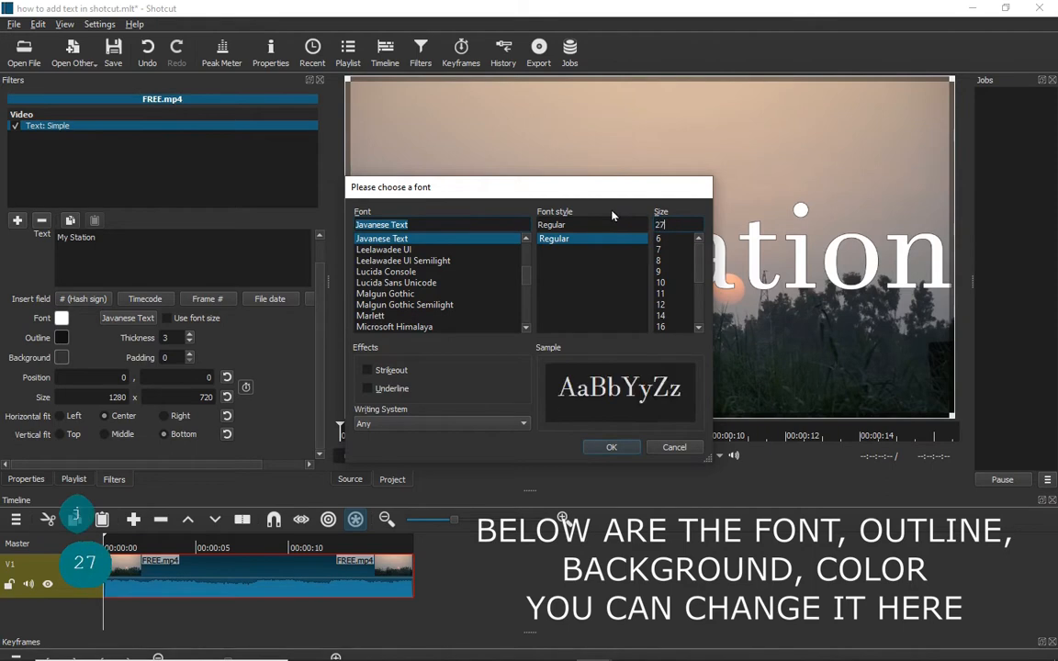
{"action": "left_click", "coordinate": [611, 448]}
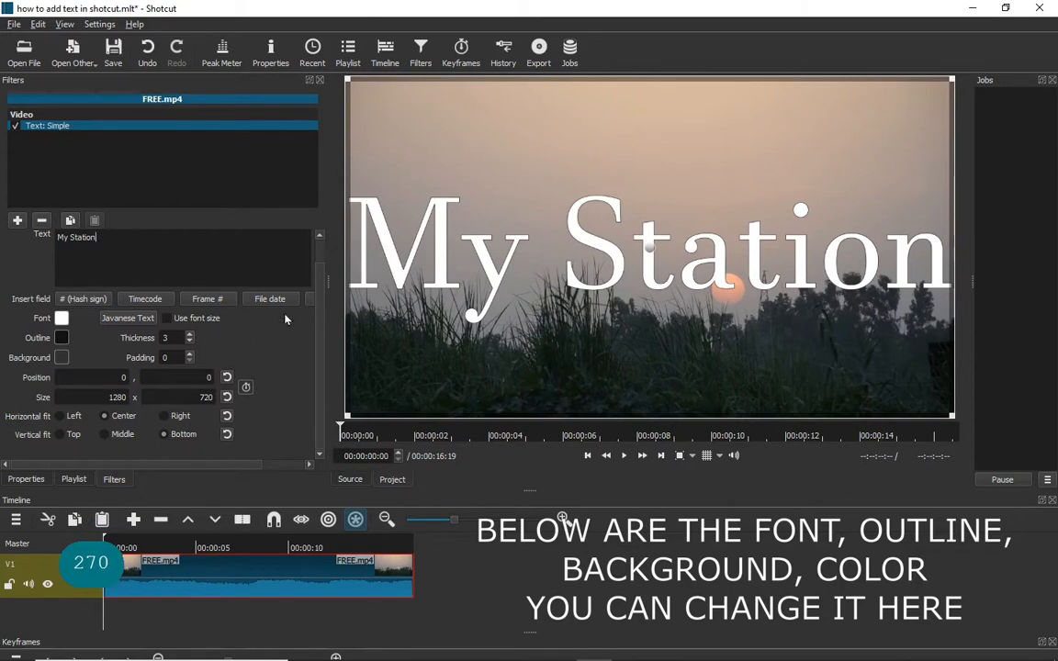
Change the font color to the dark red basic color, #aa0000.
{"action": "left_click", "coordinate": [61, 317]}
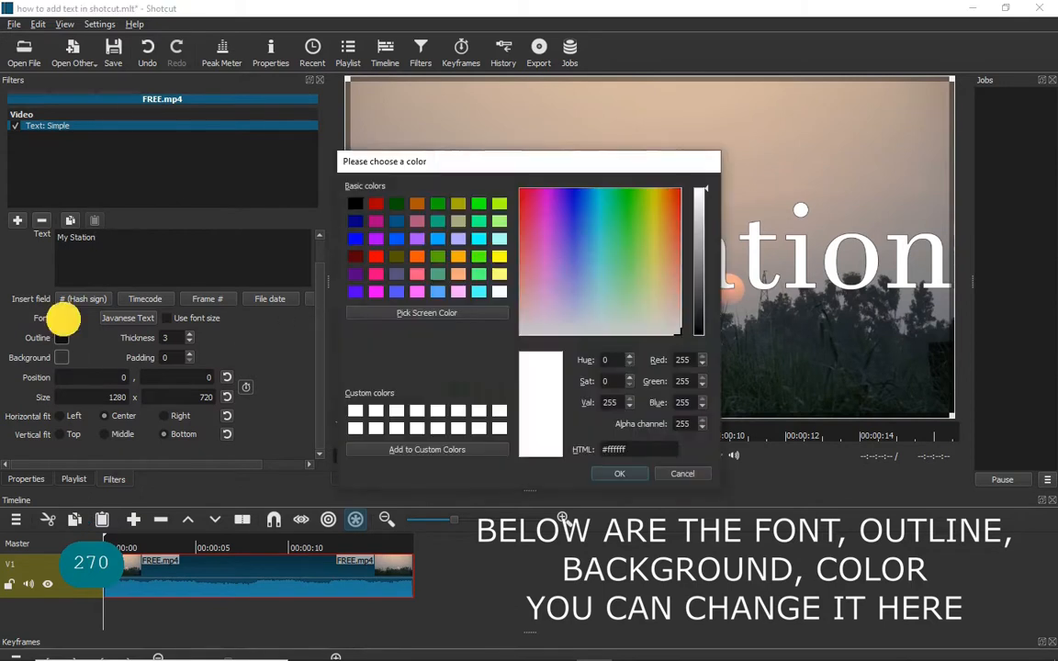
{"action": "left_click", "coordinate": [376, 204]}
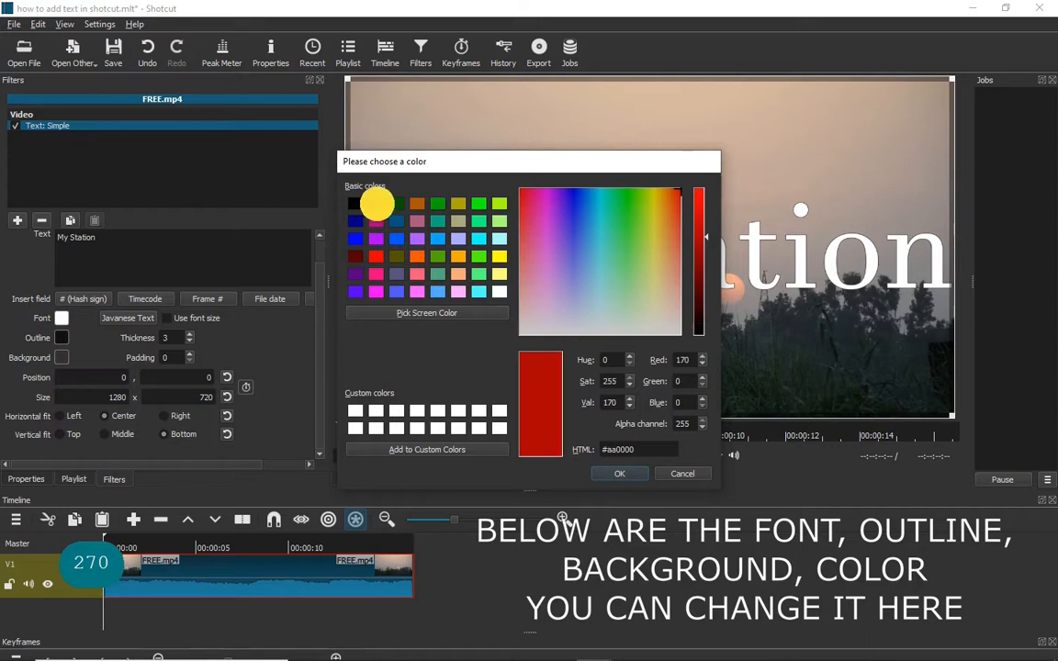
{"action": "left_click", "coordinate": [606, 472]}
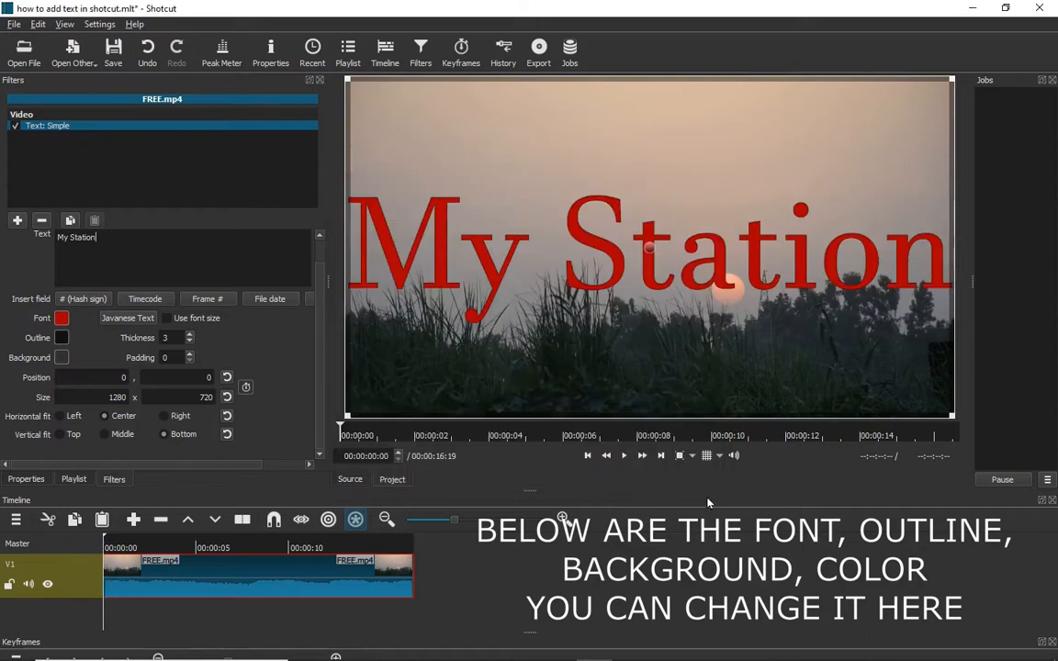
Give the text a white outline from the basic colors with a thickness of 11.
{"action": "left_click", "coordinate": [60, 336]}
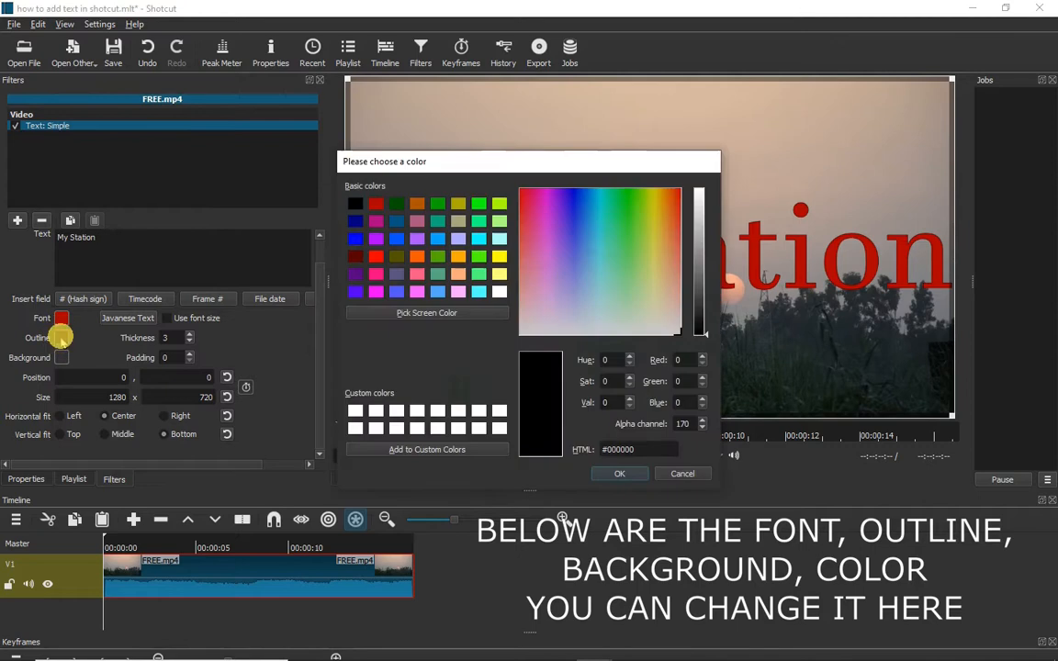
{"action": "left_click", "coordinate": [498, 291]}
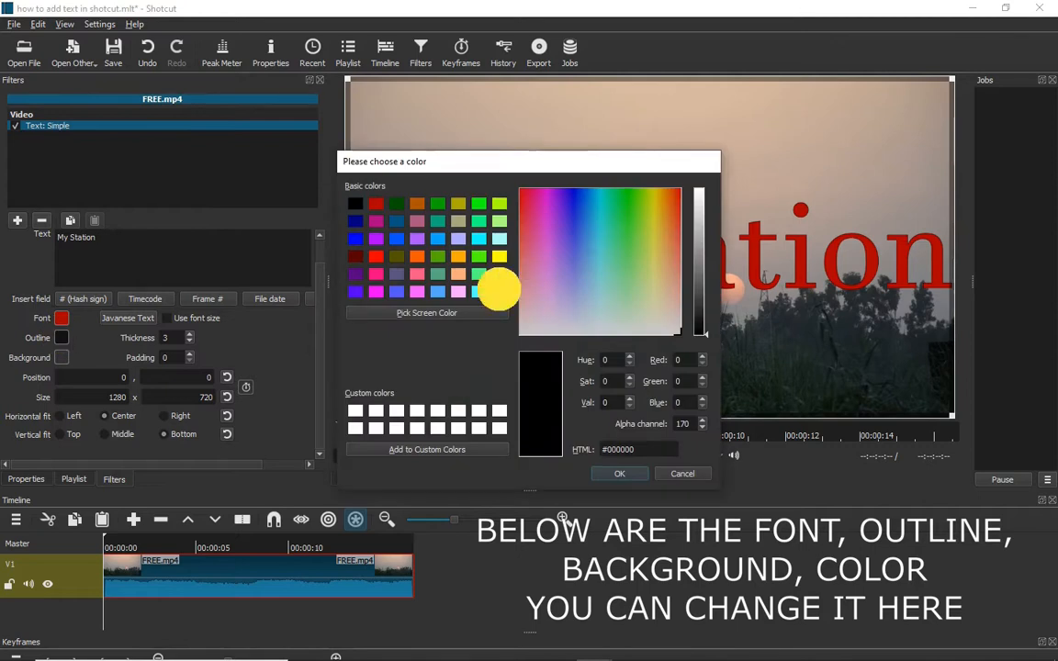
{"action": "left_click", "coordinate": [618, 473]}
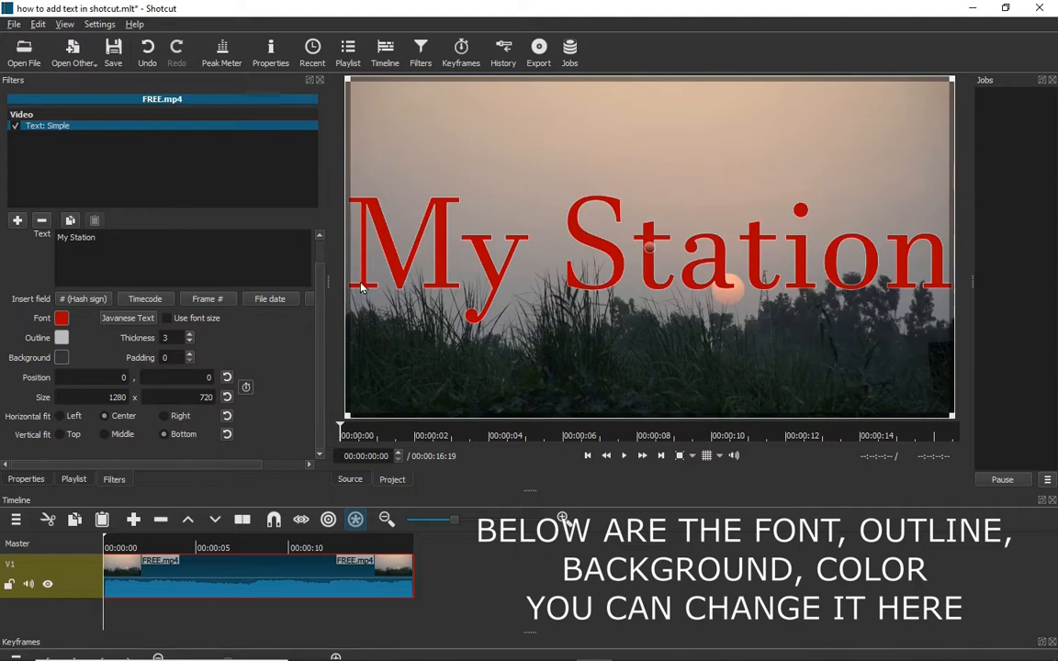
{"action": "left_click", "coordinate": [188, 335]}
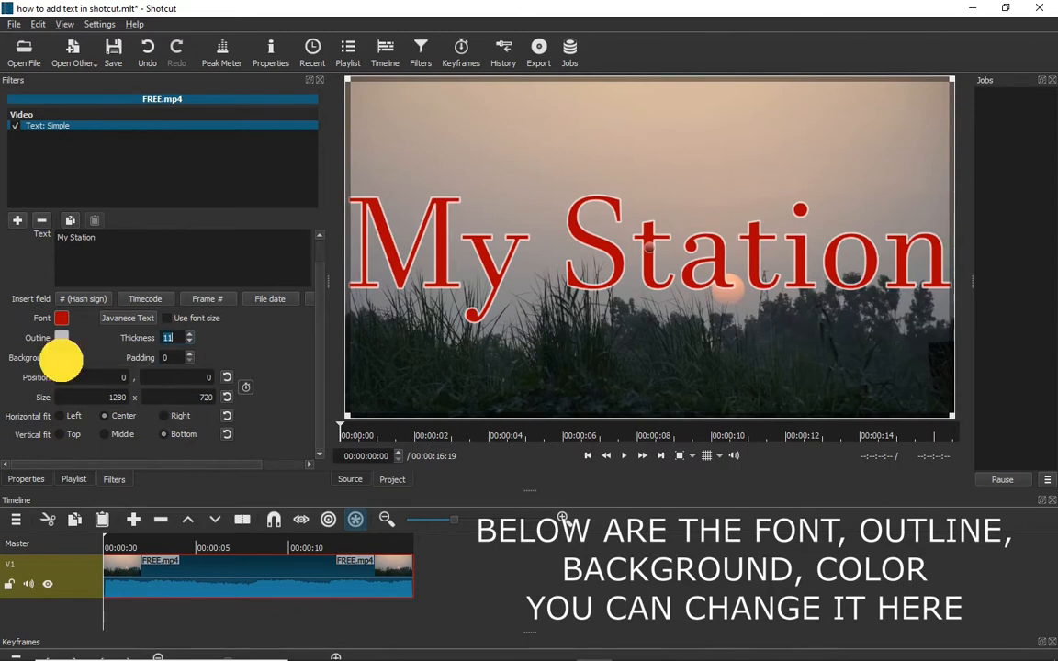
Set the alpha channel of the text's background color to 100.
{"action": "left_click", "coordinate": [60, 357]}
{"action": "left_click", "coordinate": [684, 423]}
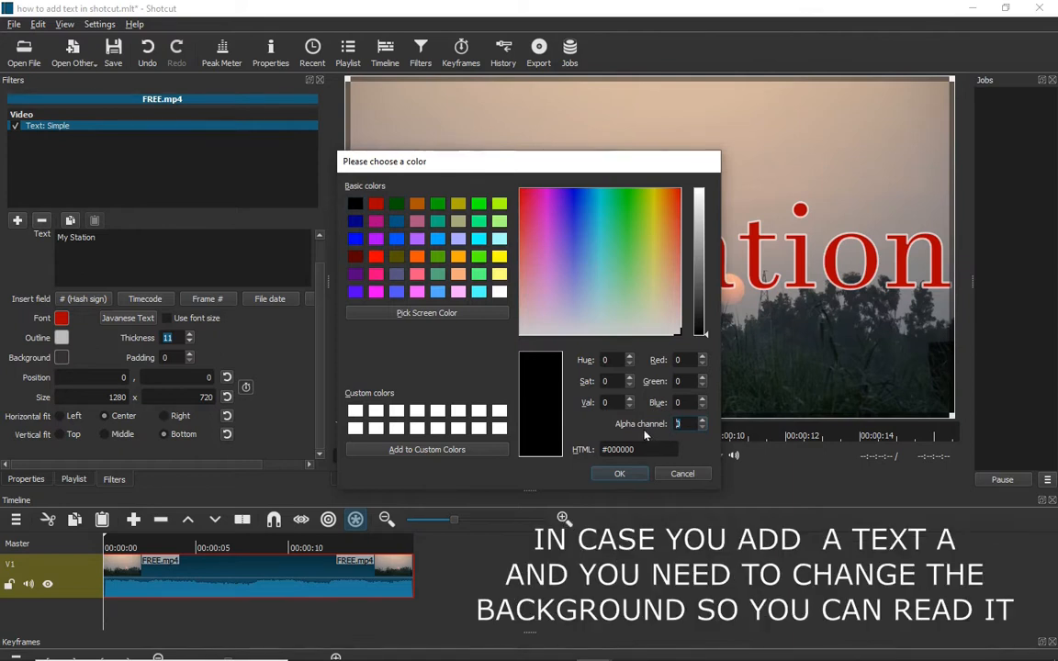
{"action": "type", "text": "100"}
{"action": "key", "text": "Return"}
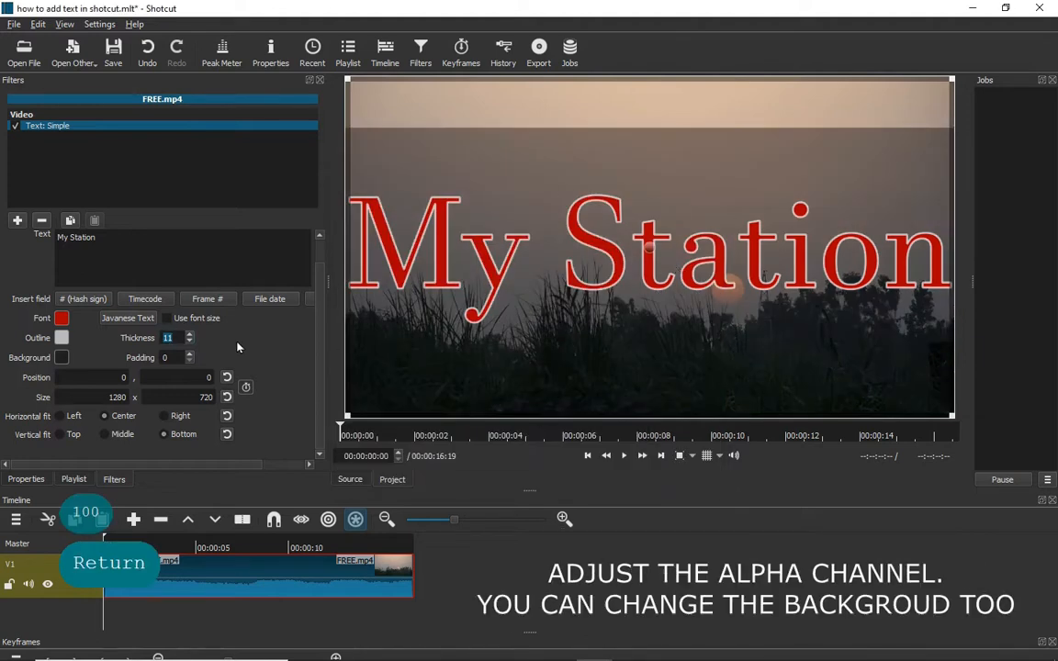
Change the text's background color to white.
{"action": "left_click", "coordinate": [62, 358]}
{"action": "left_click", "coordinate": [499, 410]}
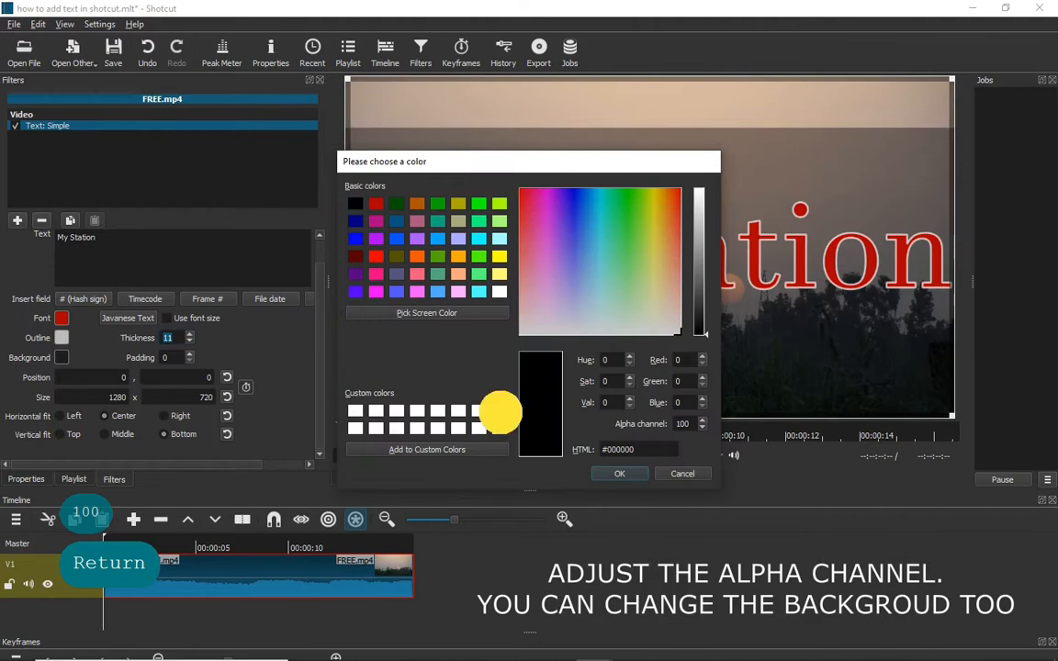
{"action": "left_click", "coordinate": [619, 473]}
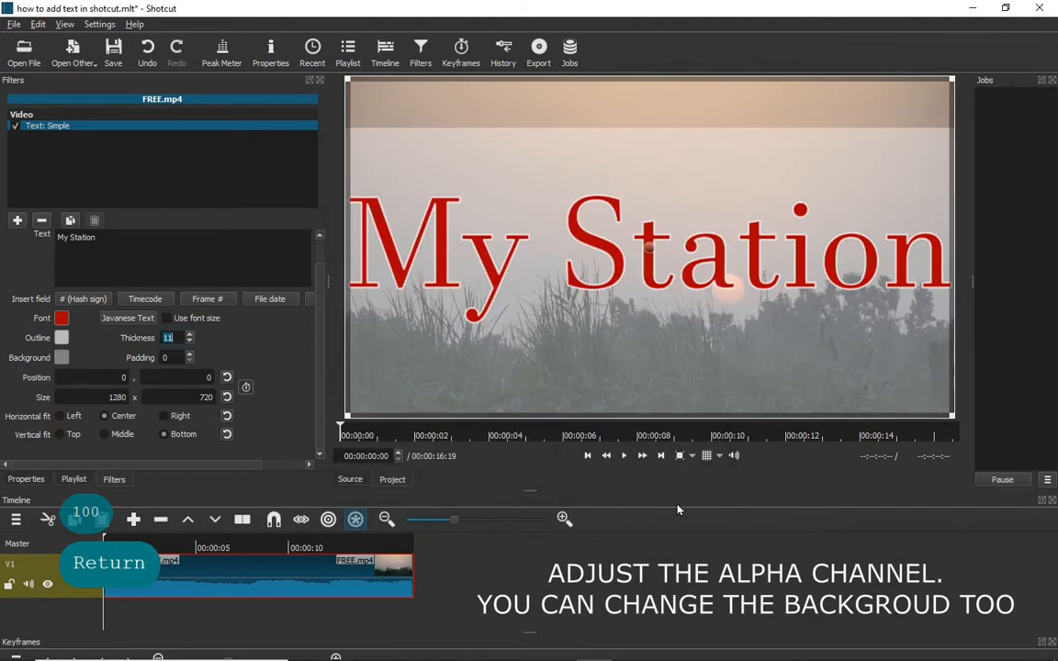
Return the text's background color to black and set its alpha channel to 0.
{"action": "left_click", "coordinate": [60, 358]}
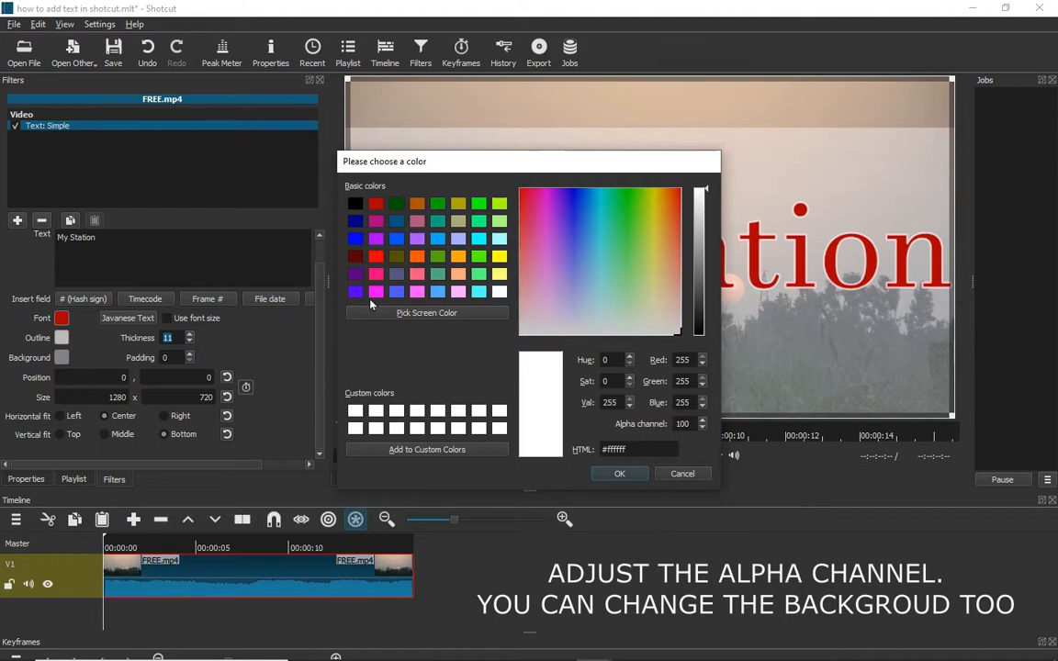
{"action": "left_click", "coordinate": [354, 203]}
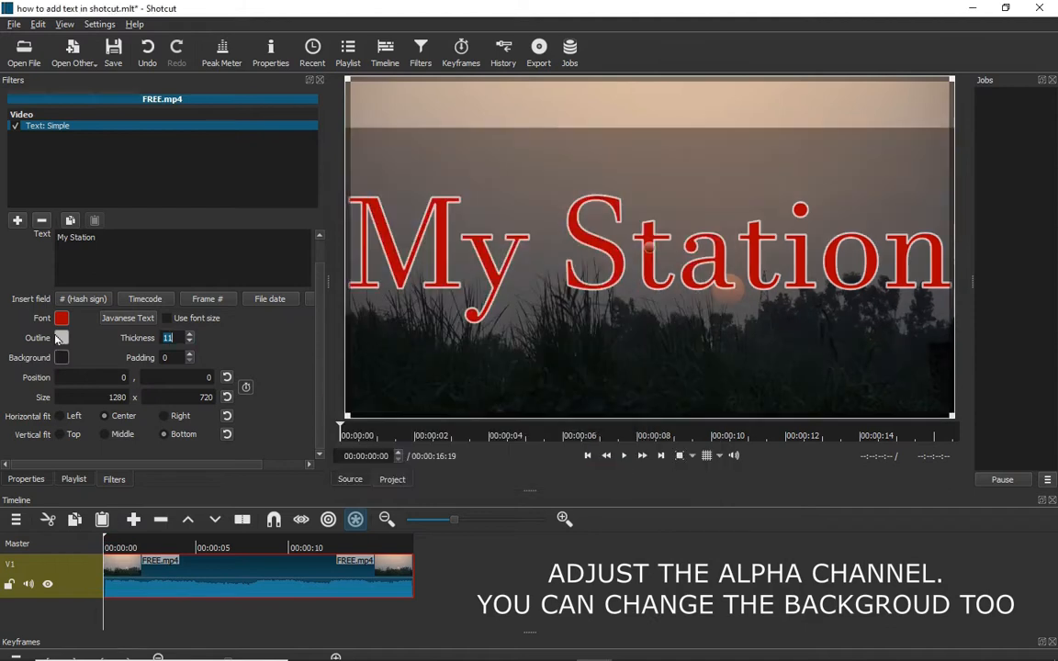
{"action": "left_click", "coordinate": [614, 474]}
{"action": "left_click", "coordinate": [61, 357]}
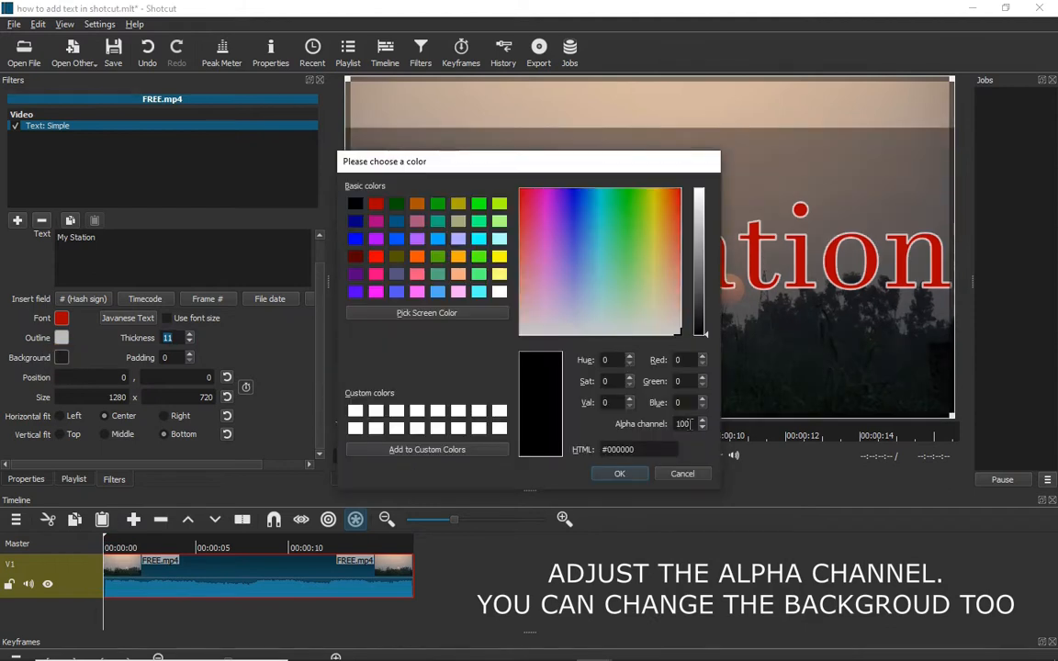
{"action": "left_click_drag", "start_coordinate": [689, 424], "coordinate": [654, 420]}
{"action": "type", "text": "0"}
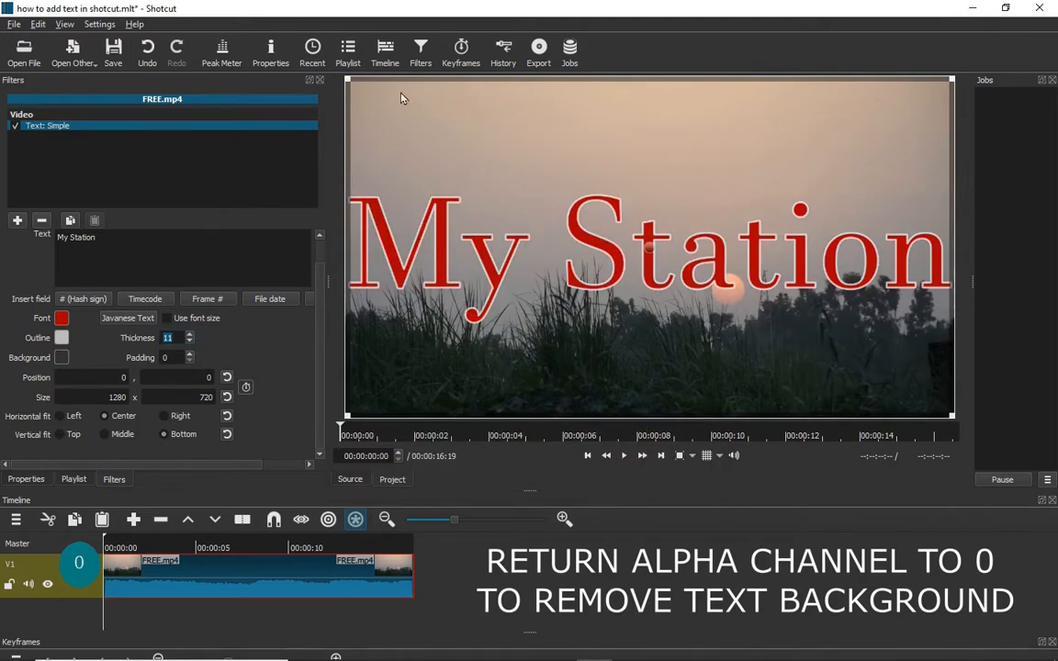
Shrink the text box to about 1063 x 560 and move it to about position 114, -35 in the preview.
{"action": "left_click_drag", "start_coordinate": [353, 85], "coordinate": [403, 114]}
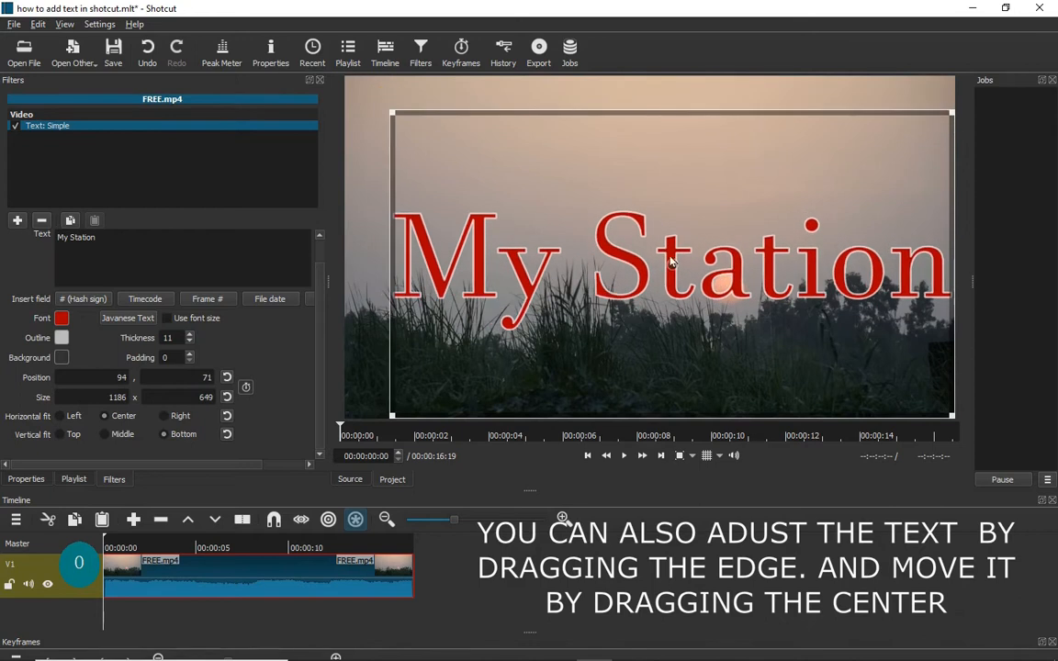
{"action": "left_click_drag", "start_coordinate": [673, 262], "coordinate": [652, 220]}
{"action": "left_click_drag", "start_coordinate": [929, 371], "coordinate": [862, 321]}
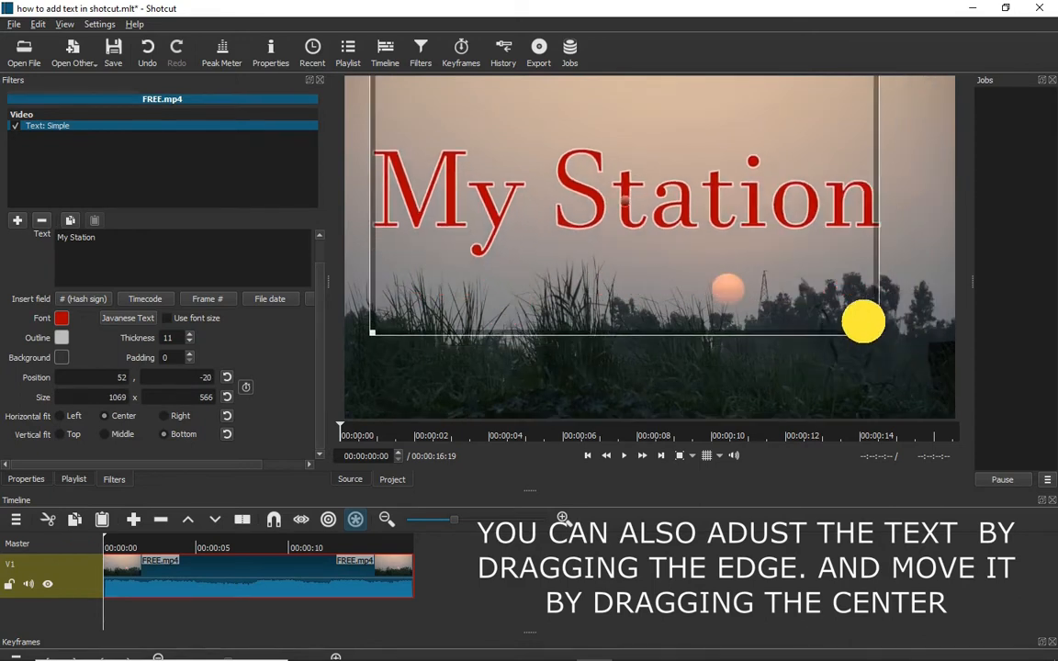
{"action": "left_click_drag", "start_coordinate": [623, 200], "coordinate": [658, 193]}
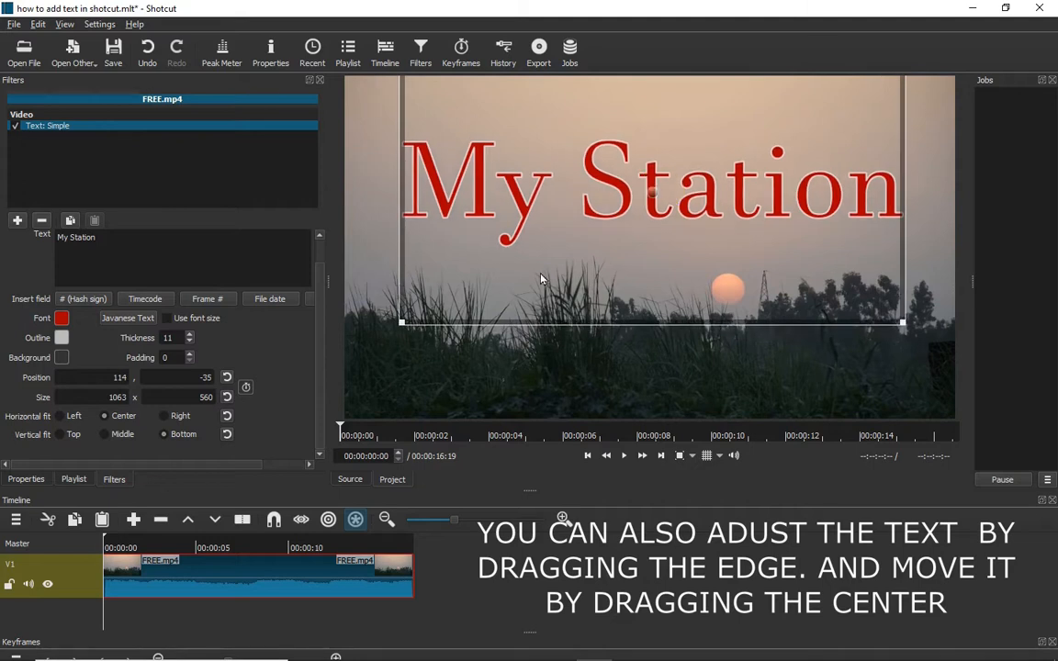
{"action": "left_click", "coordinate": [315, 348]}
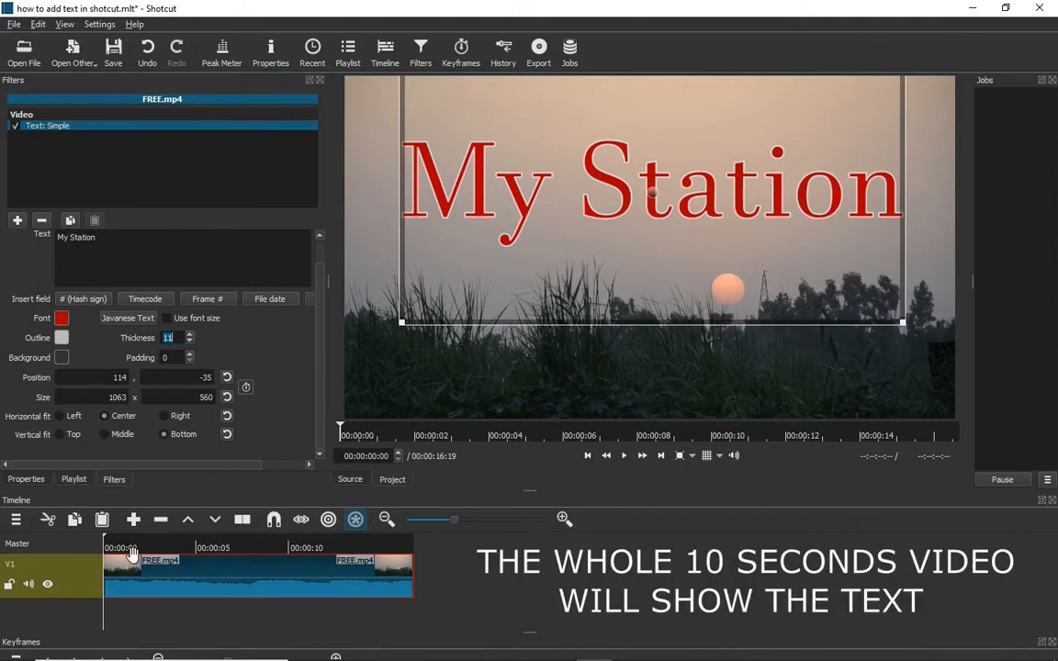
Play the clip to check how long the text shows, pause it and return the playhead to the start.
{"action": "left_click", "coordinate": [623, 455]}
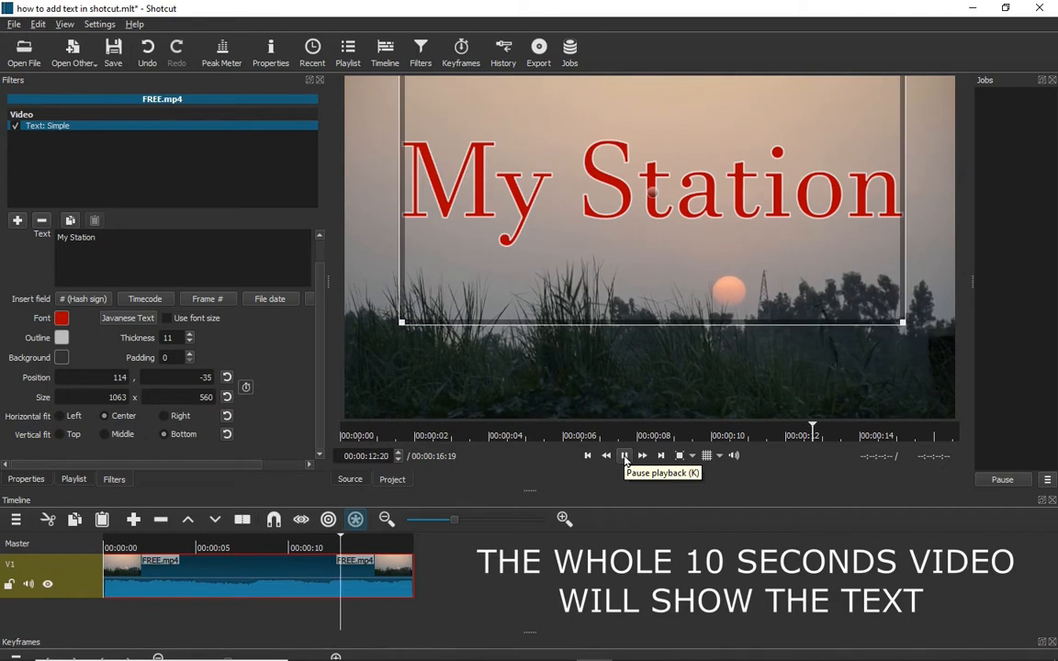
{"action": "left_click", "coordinate": [623, 456]}
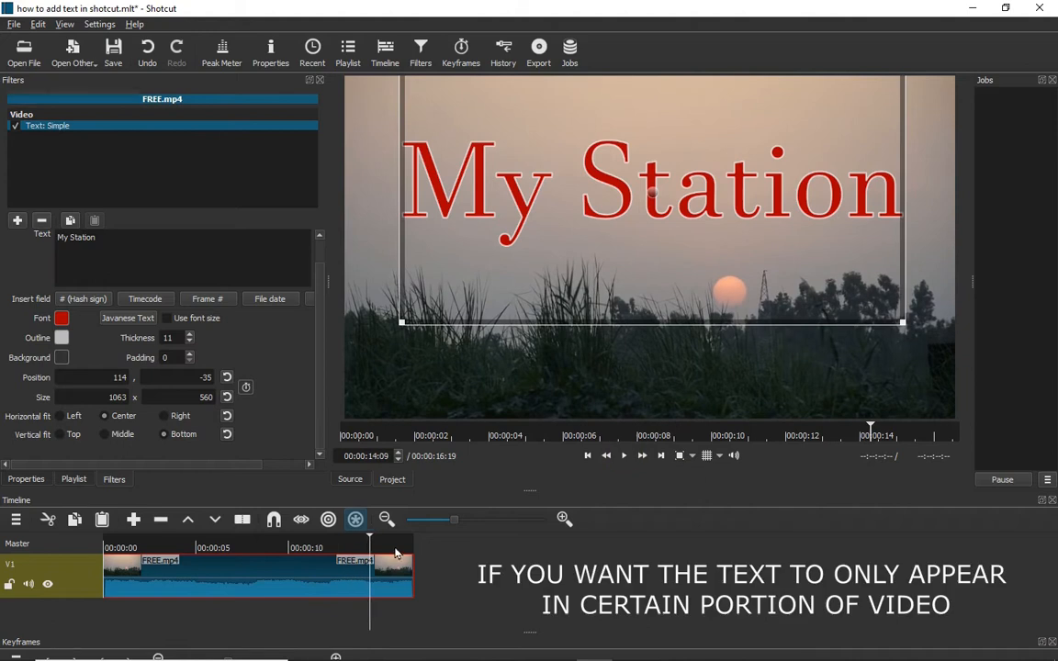
{"action": "left_click", "coordinate": [102, 540]}
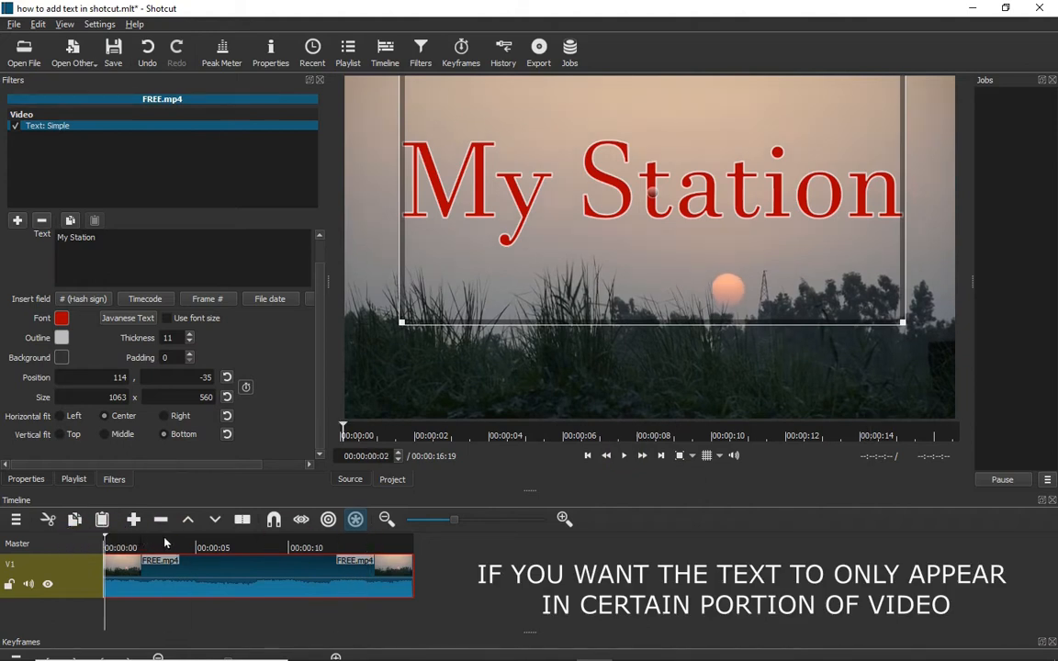
{"action": "left_click", "coordinate": [130, 543]}
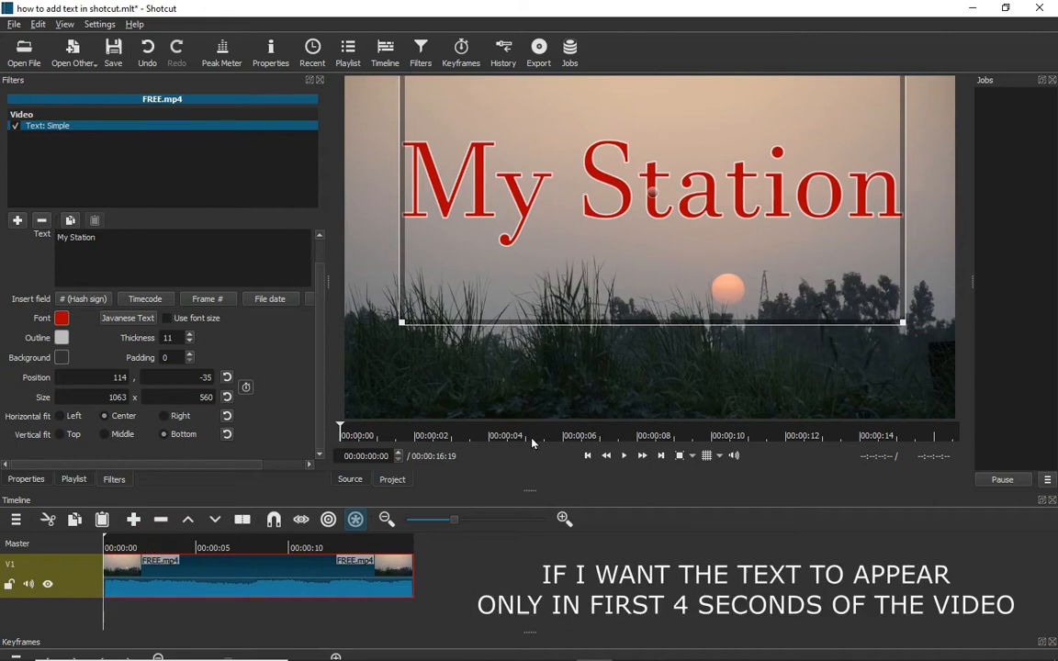
Split the FREE clip on V1 at 00:00:04:13.
{"action": "left_click", "coordinate": [159, 543]}
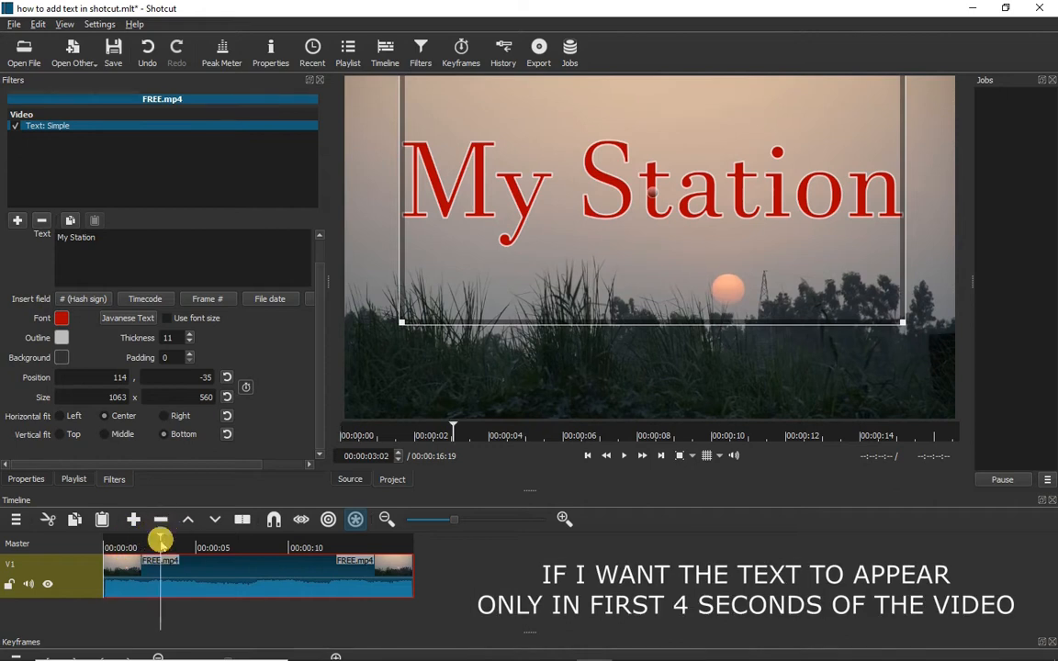
{"action": "left_click", "coordinate": [184, 542]}
{"action": "left_click", "coordinate": [514, 432]}
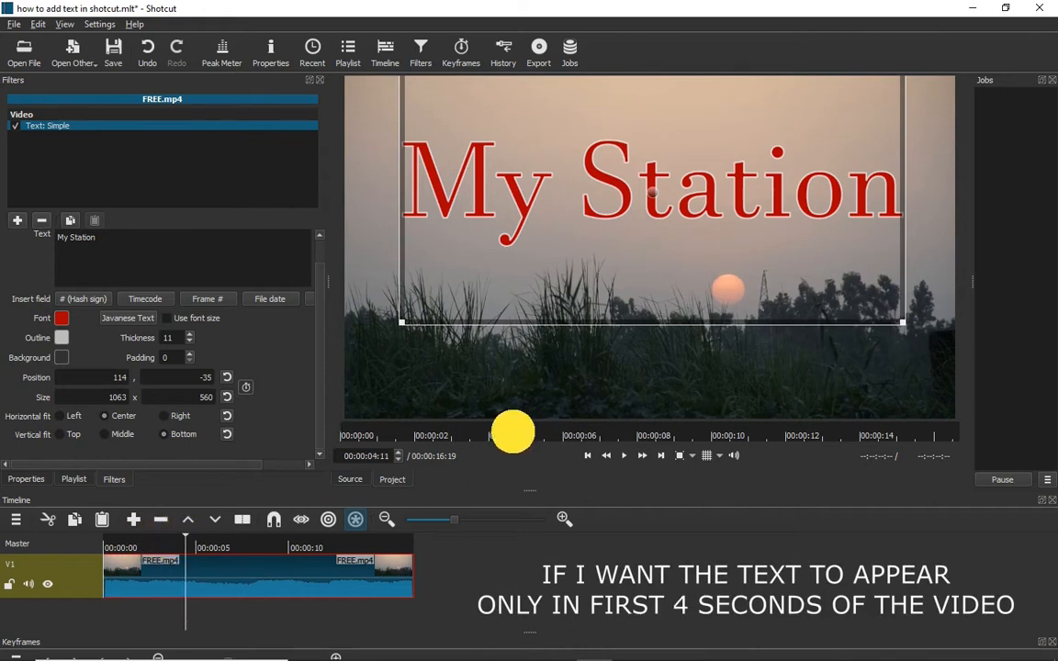
{"action": "left_click_drag", "start_coordinate": [521, 435], "coordinate": [508, 436]}
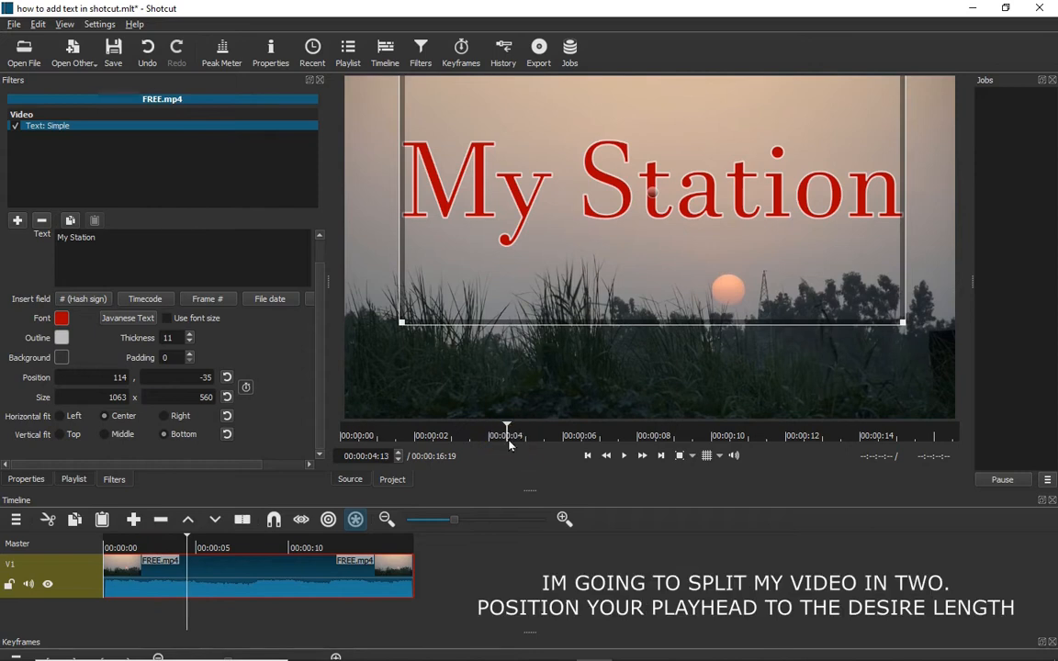
{"action": "left_click", "coordinate": [243, 522]}
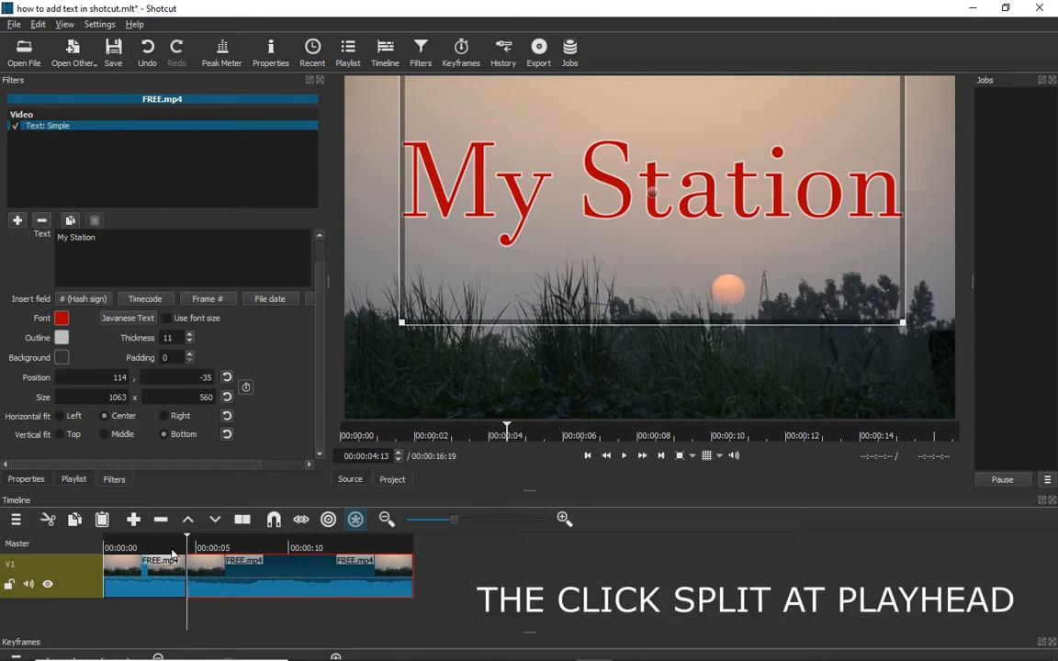
Select each part of the split clip in turn to compare their filters, ending on the first part.
{"action": "left_click", "coordinate": [164, 582]}
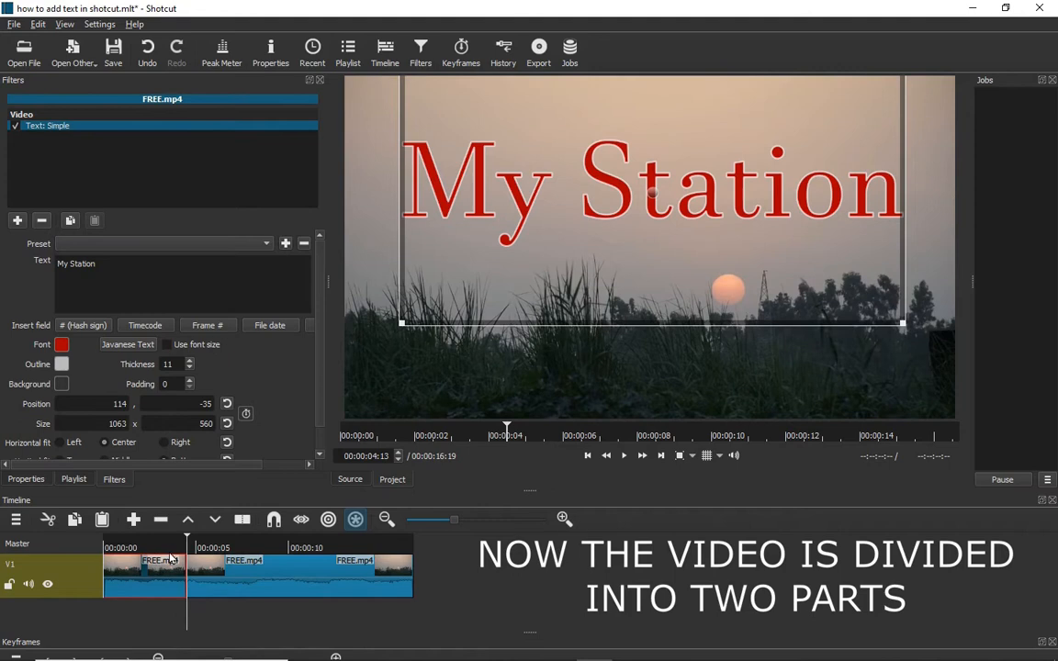
{"action": "left_click", "coordinate": [244, 572]}
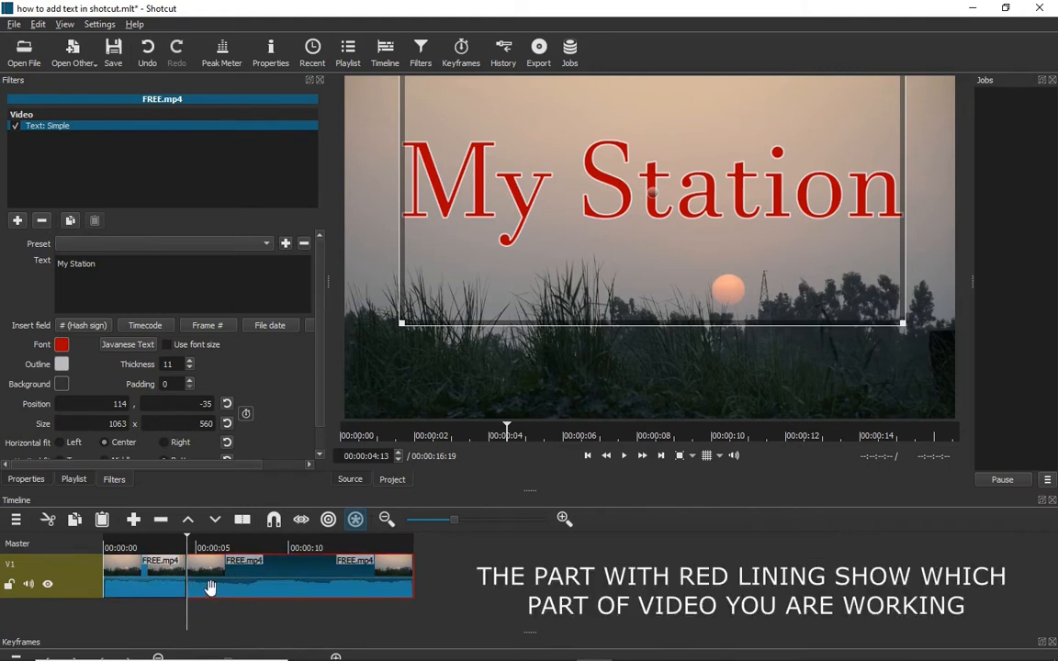
{"action": "left_click", "coordinate": [151, 582]}
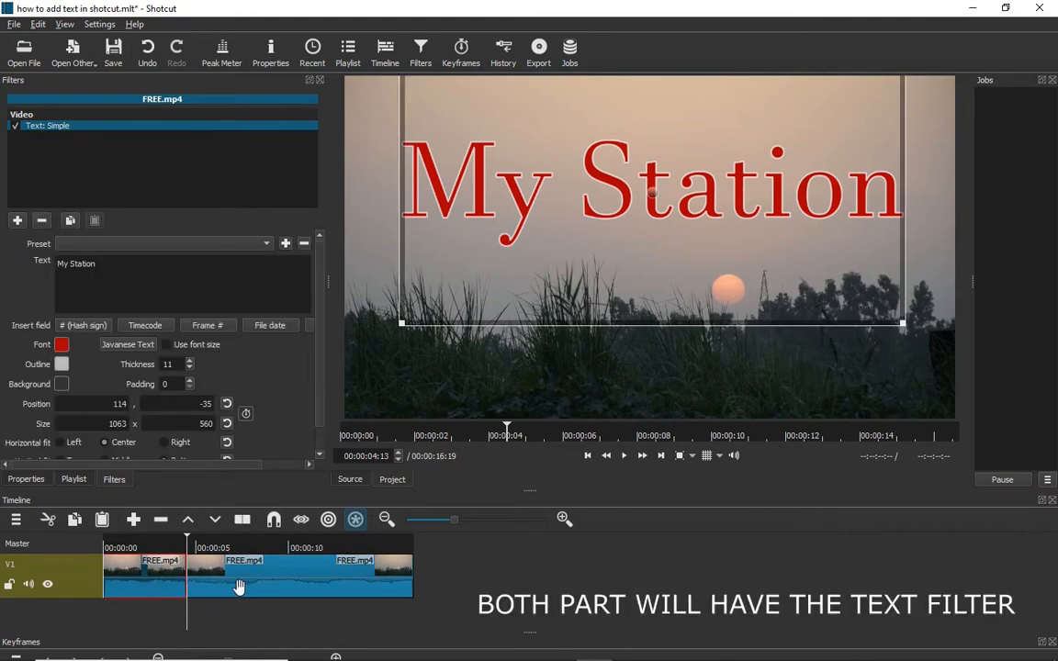
Disable the Text: Simple filter on the second part of the split FREE clip on V1.
{"action": "left_click", "coordinate": [239, 587]}
{"action": "left_click", "coordinate": [153, 579]}
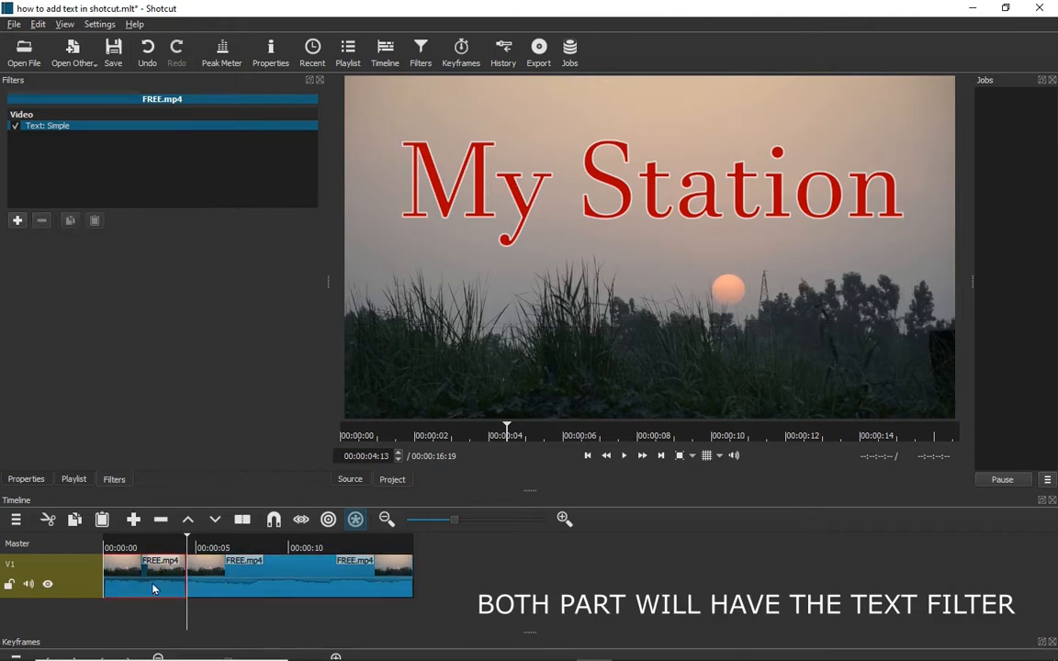
{"action": "left_click", "coordinate": [228, 577]}
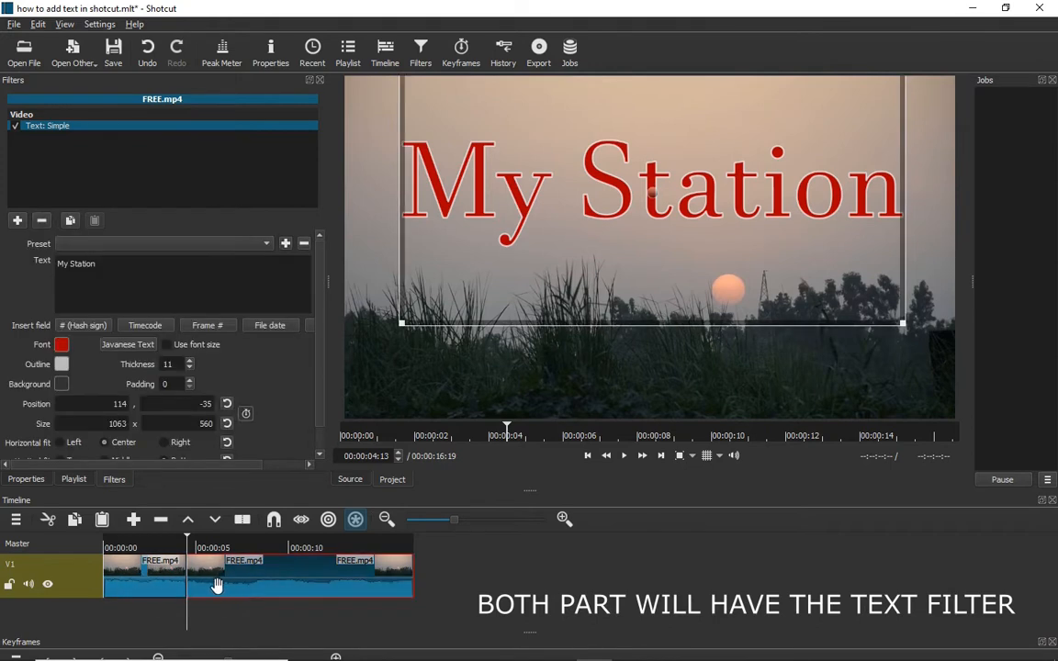
{"action": "left_click", "coordinate": [168, 587]}
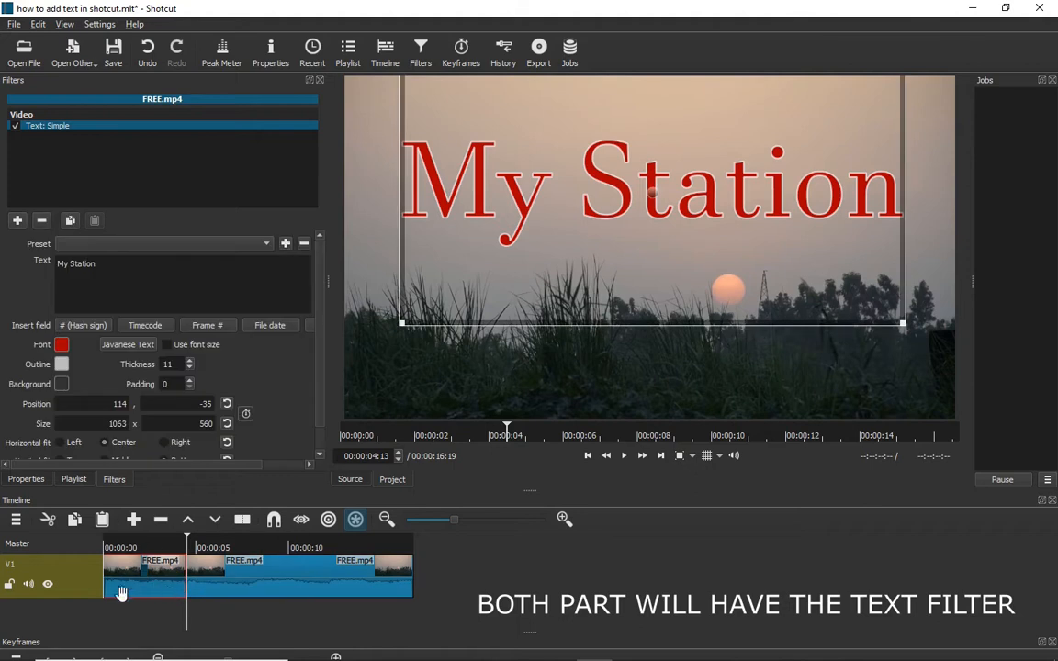
{"action": "left_click", "coordinate": [233, 582]}
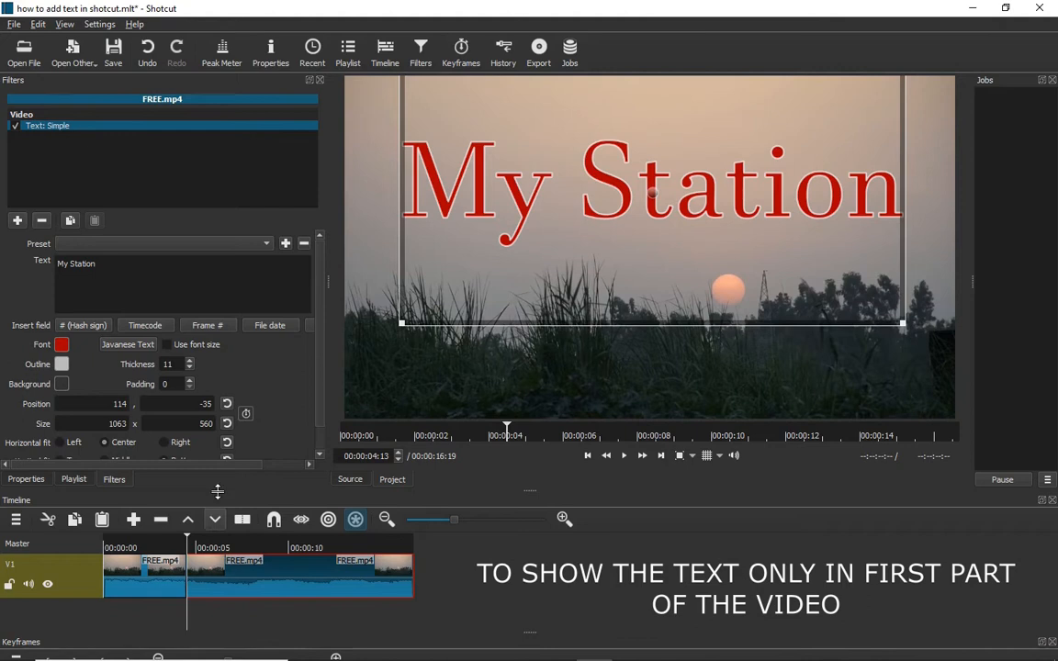
{"action": "left_click", "coordinate": [15, 125]}
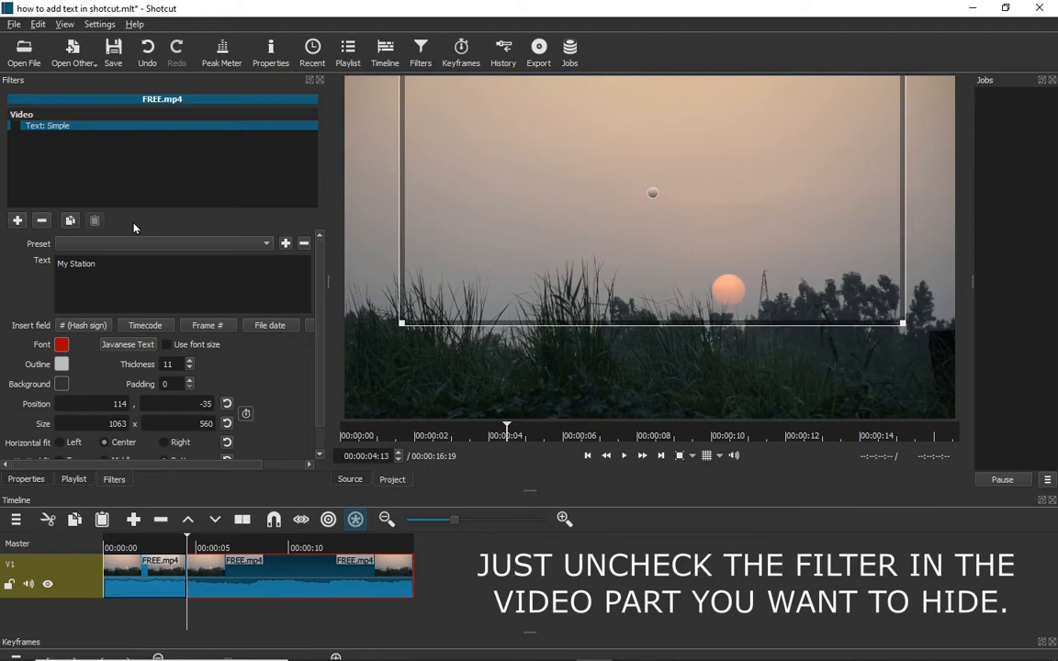
Scrub across the split, return the playhead to the start and play the video to check where the text shows.
{"action": "left_click_drag", "start_coordinate": [172, 532], "coordinate": [236, 565]}
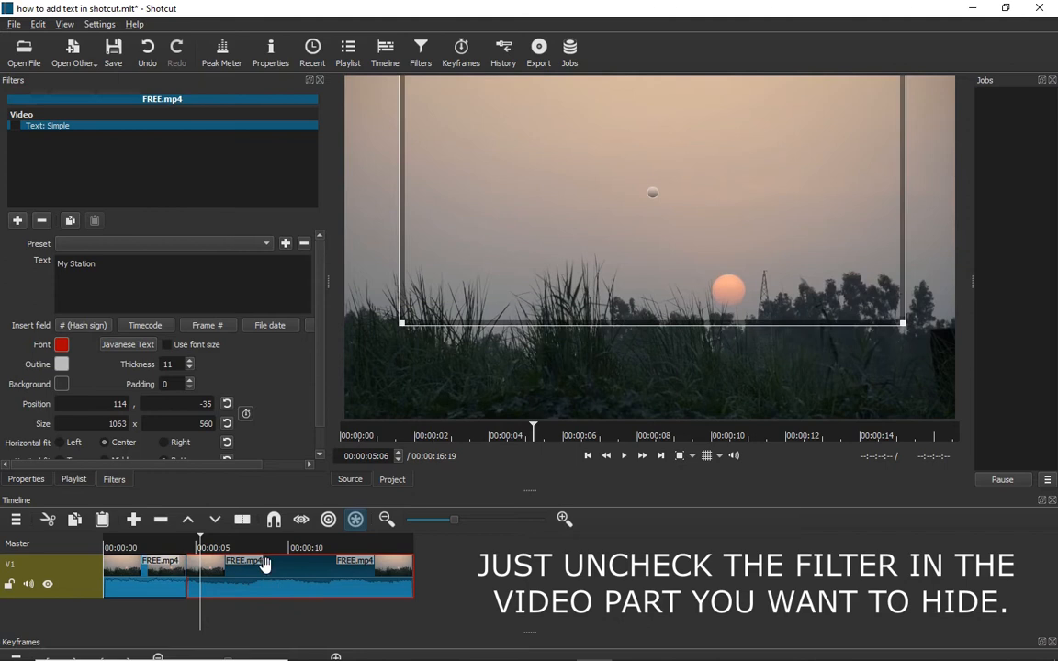
{"action": "left_click", "coordinate": [105, 542]}
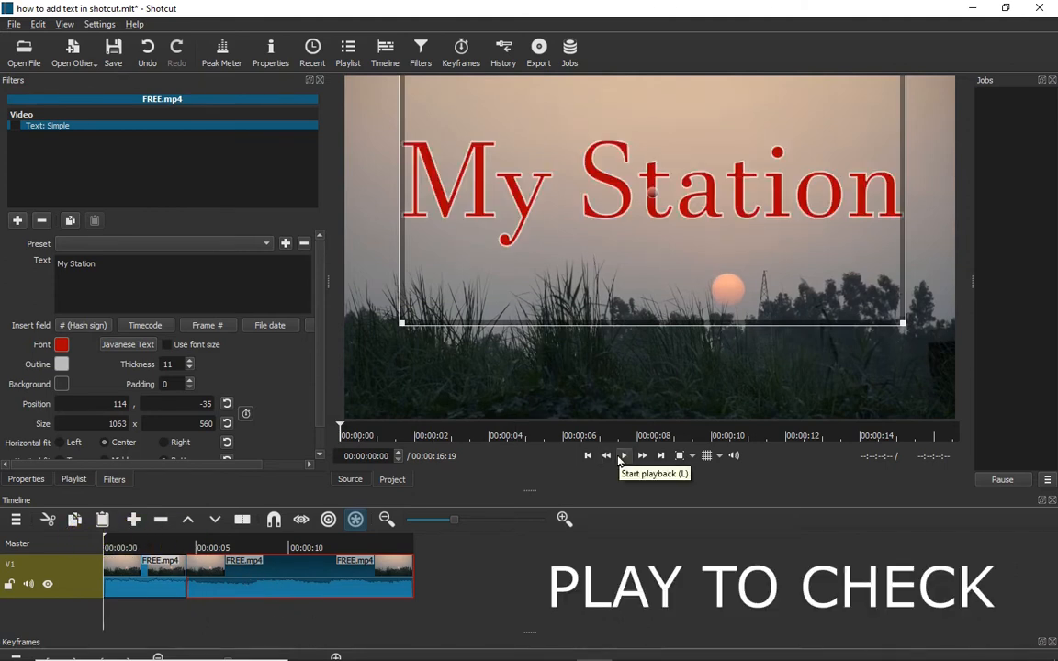
{"action": "left_click", "coordinate": [623, 455]}
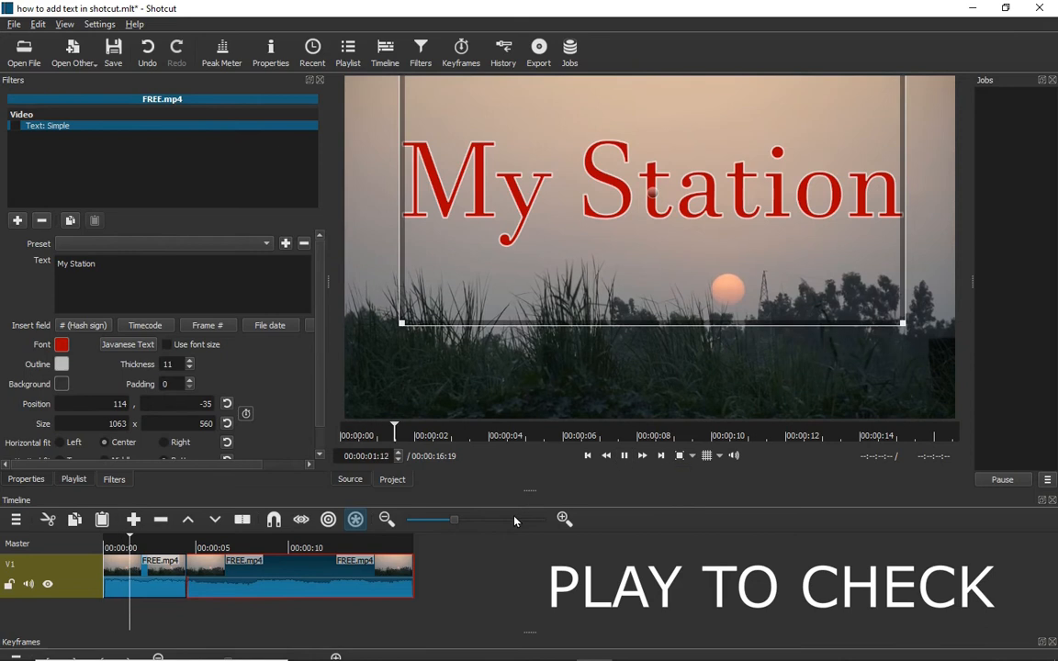